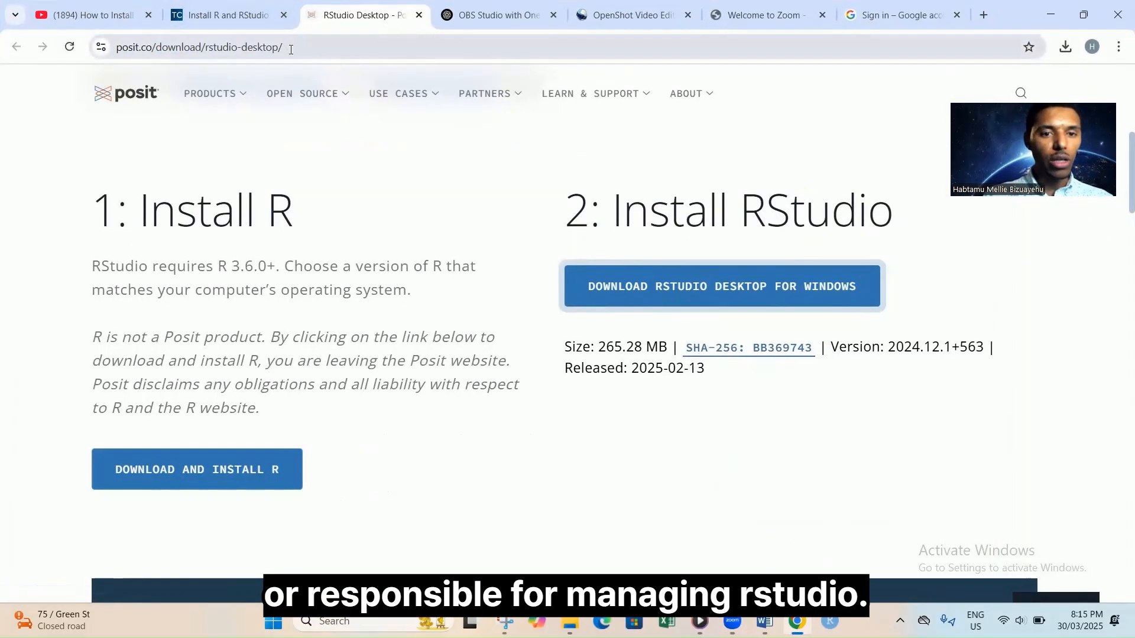
Highlight the Install R and Install RStudio headings and the R 3.6.0+ requirement on the page.
mouse_move(308, 95)
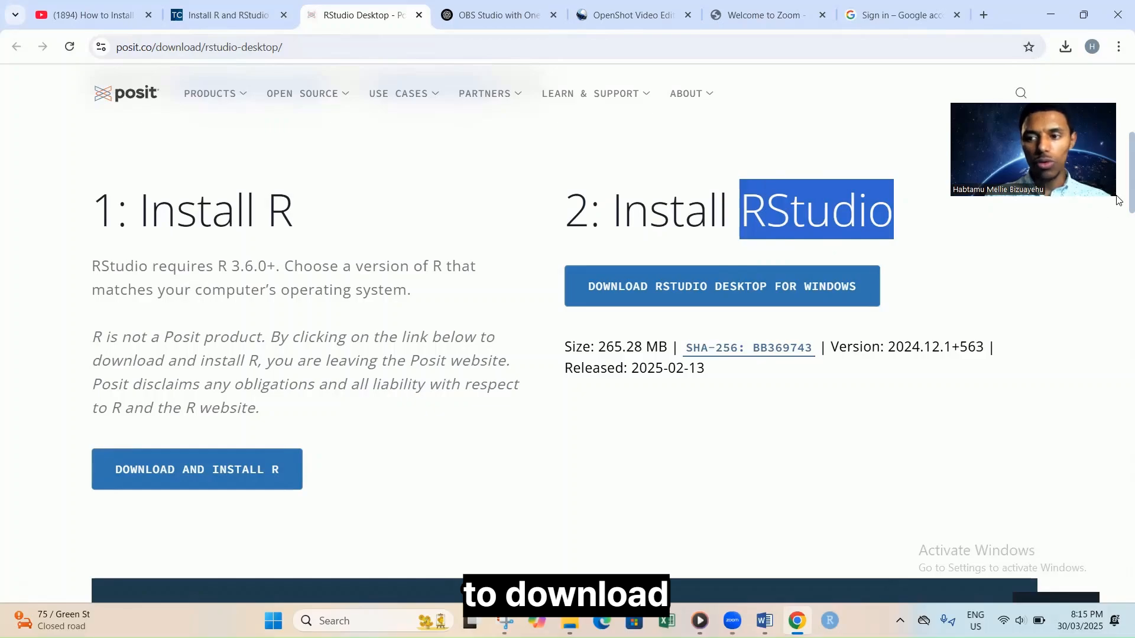
scroll(1117, 200, up, 6)
scroll(1116, 200, down, 7)
scroll(1116, 200, up, 1)
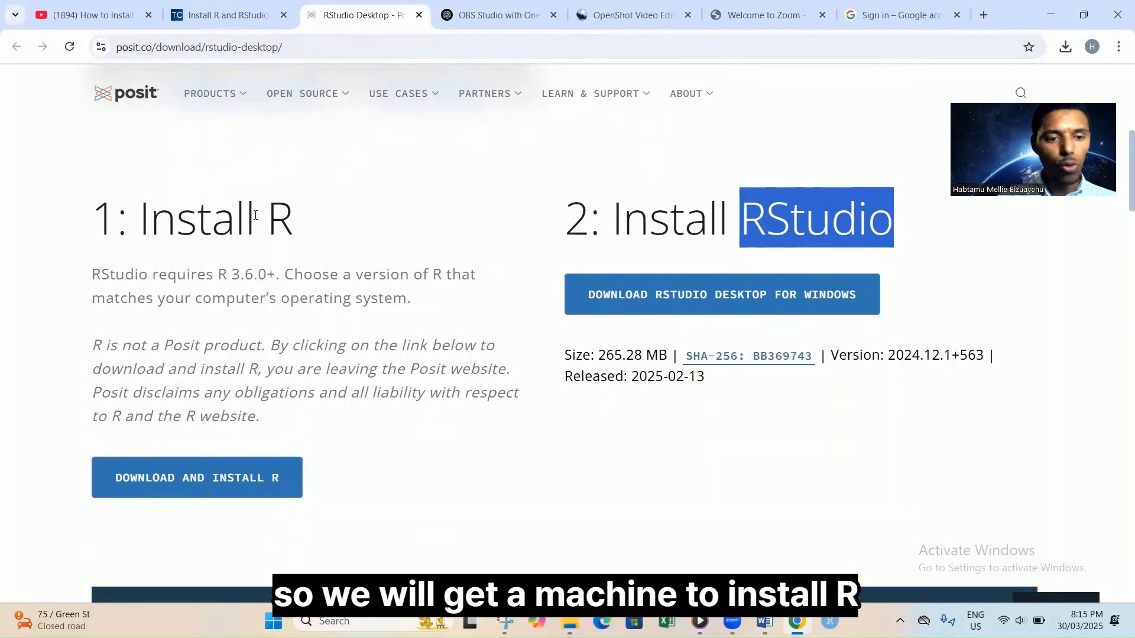
drag(140, 219, 293, 218)
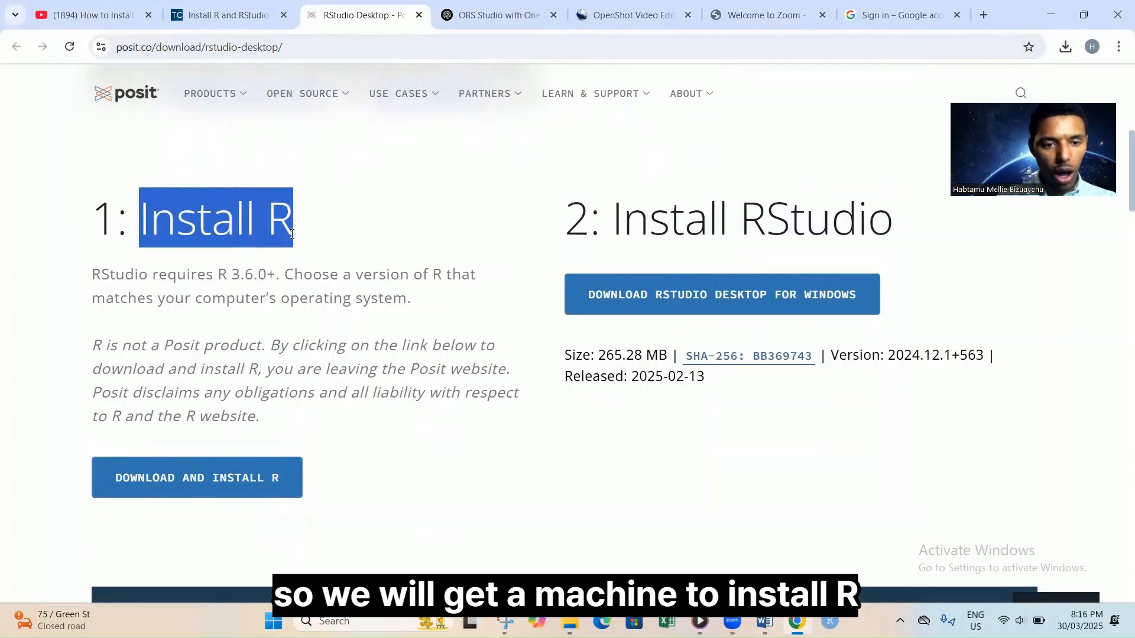
drag(611, 218, 852, 260)
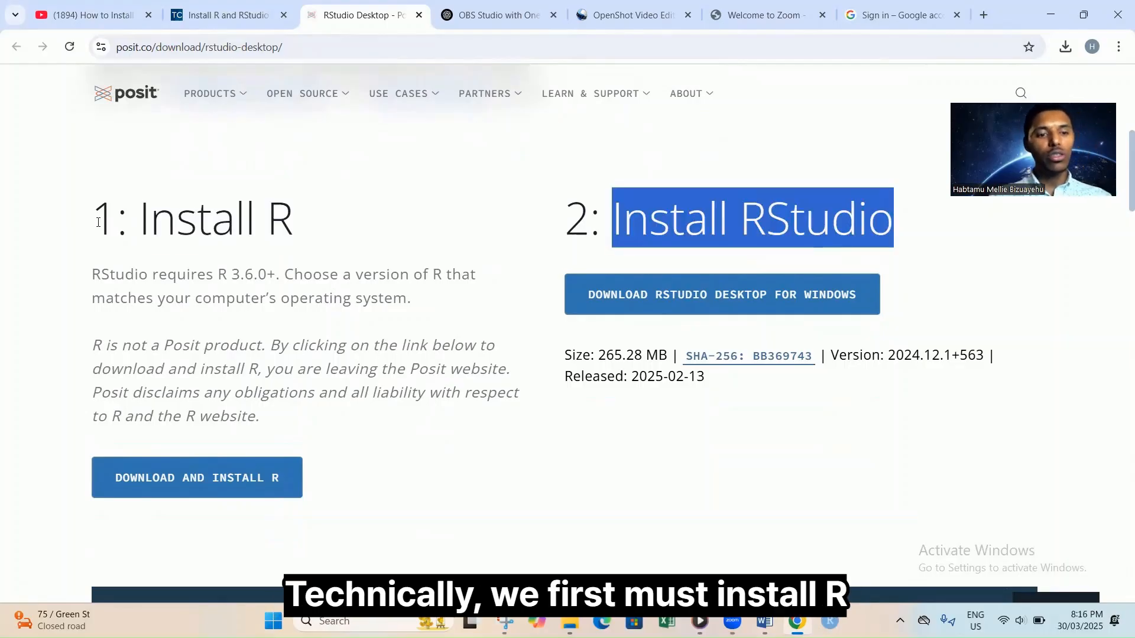
drag(98, 222, 302, 206)
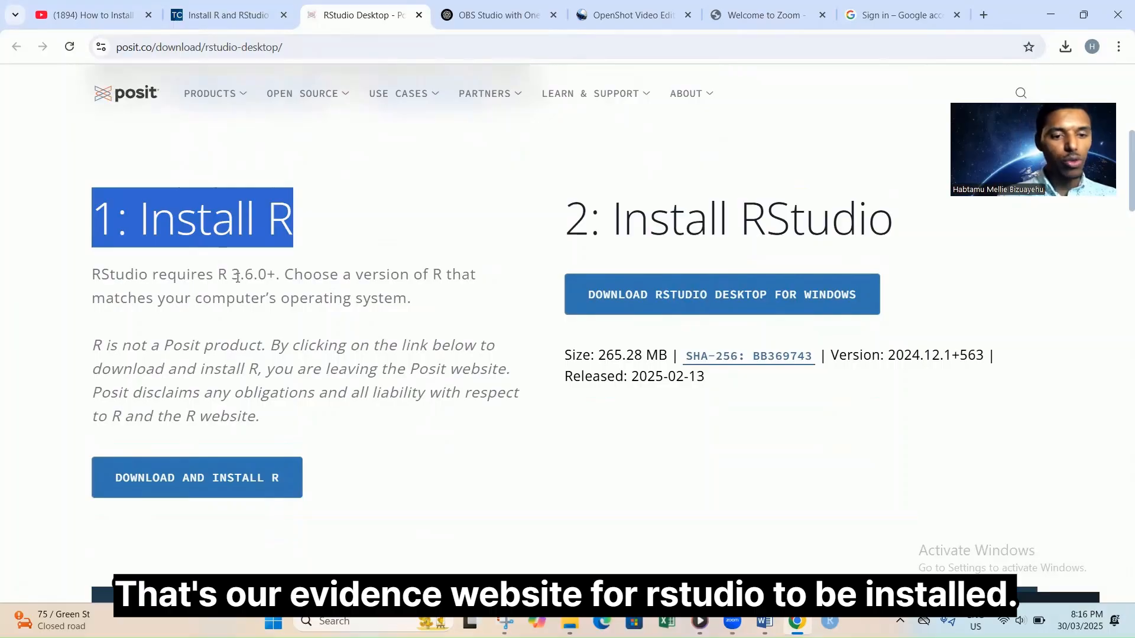
drag(95, 277, 152, 278)
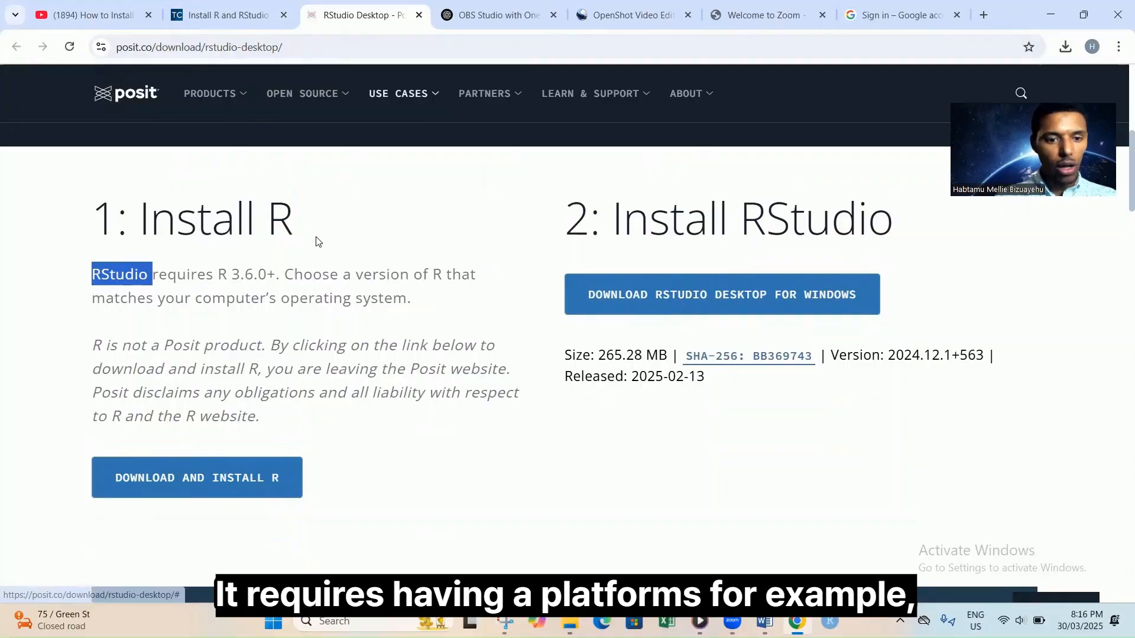
drag(220, 283, 279, 277)
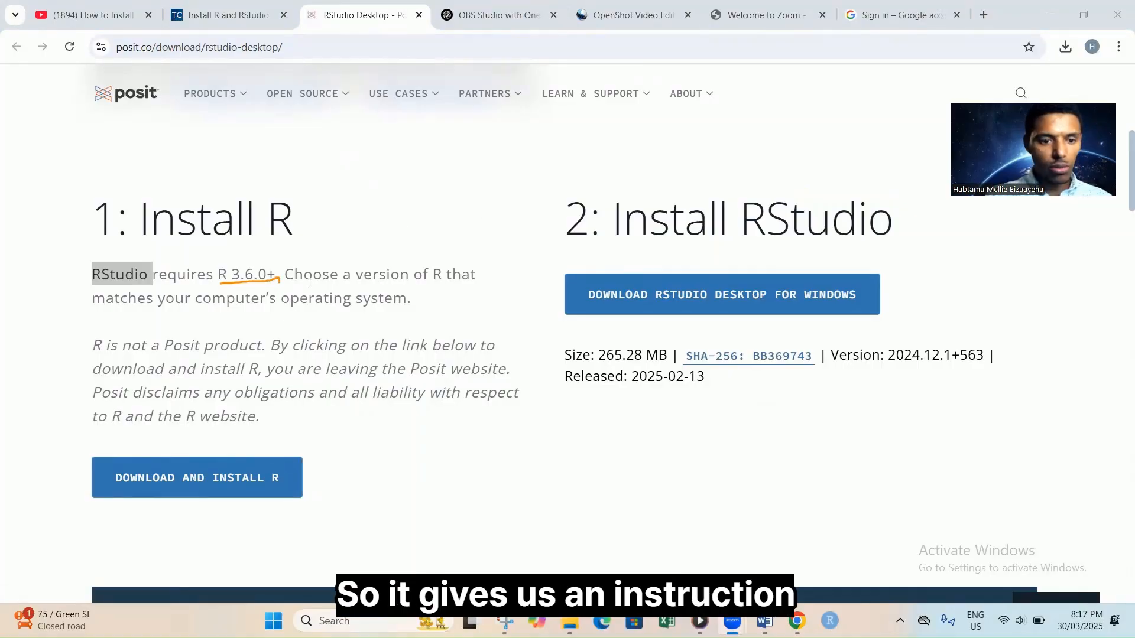
click(100, 349)
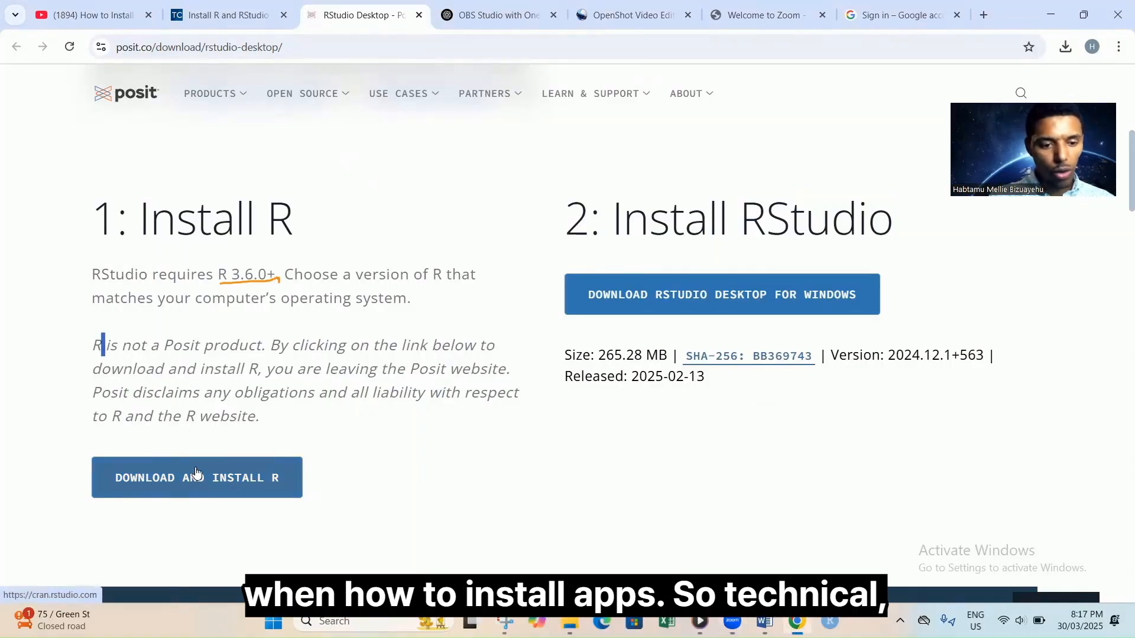
Open the Comprehensive R Archive Network site at cran.rstudio.com in a new tab.
click(239, 478)
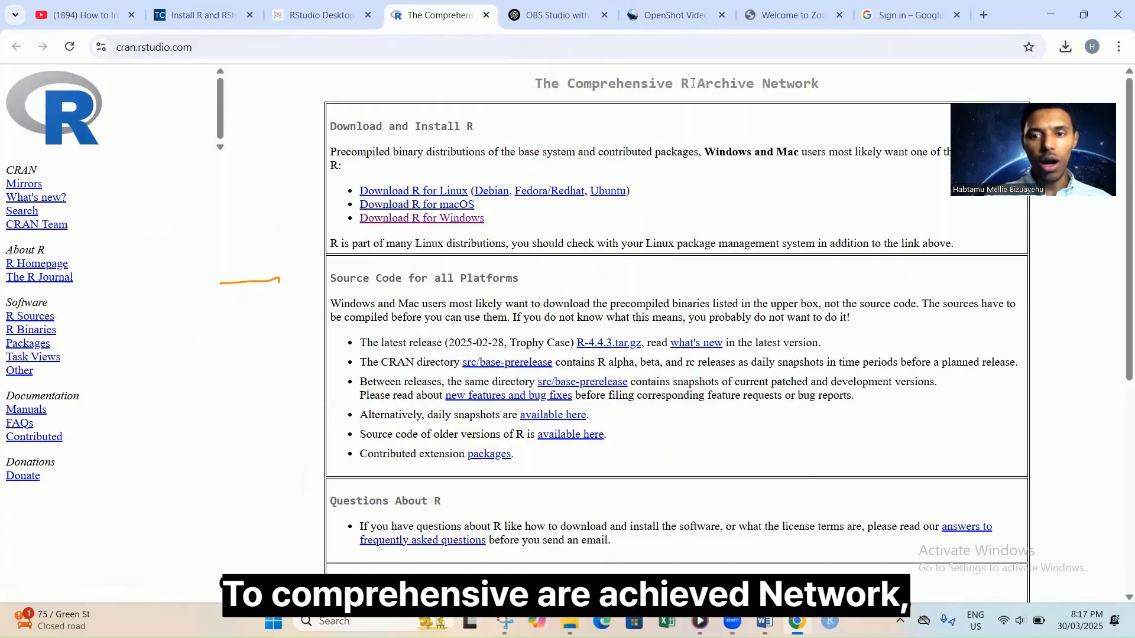
drag(821, 86, 540, 87)
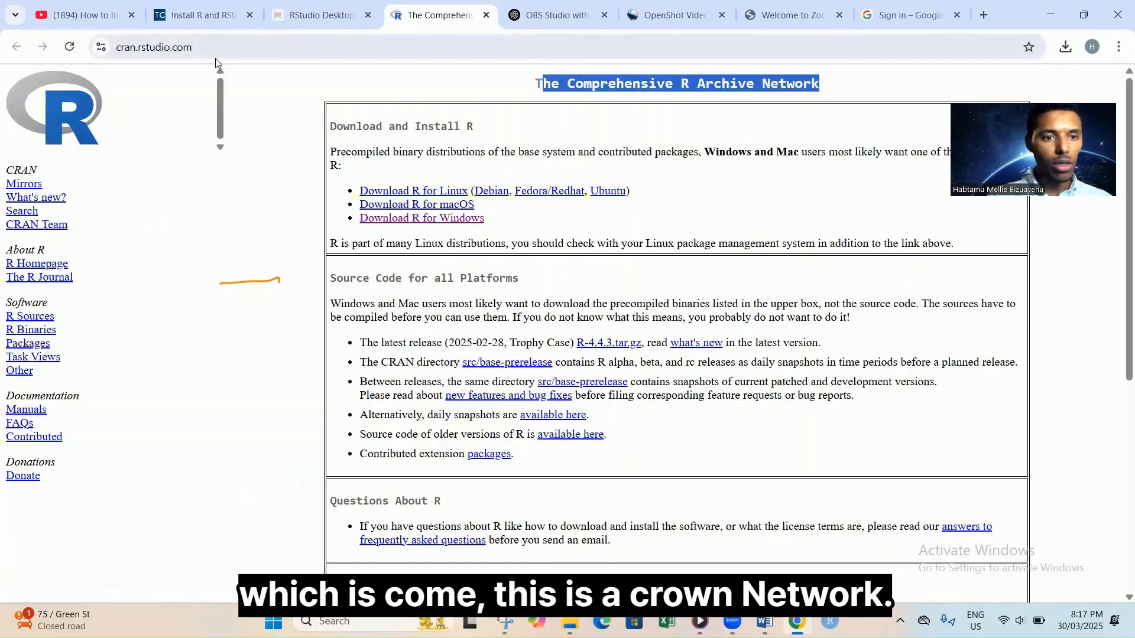
click(177, 52)
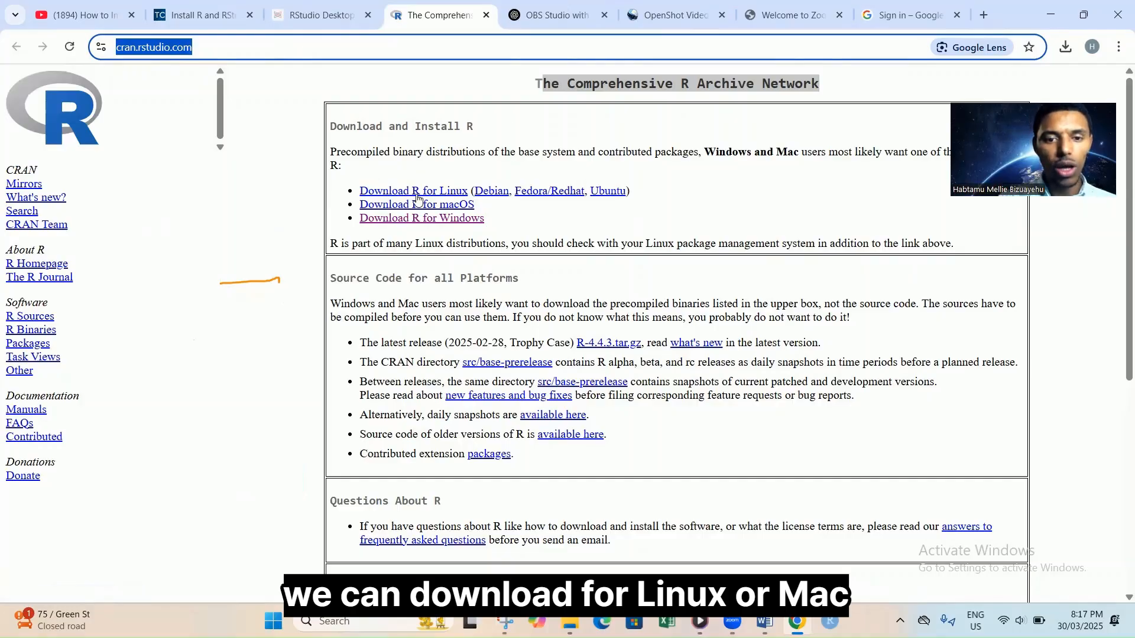
Download the R-4.4.3 installer from CRAN's R for Windows base page.
click(437, 219)
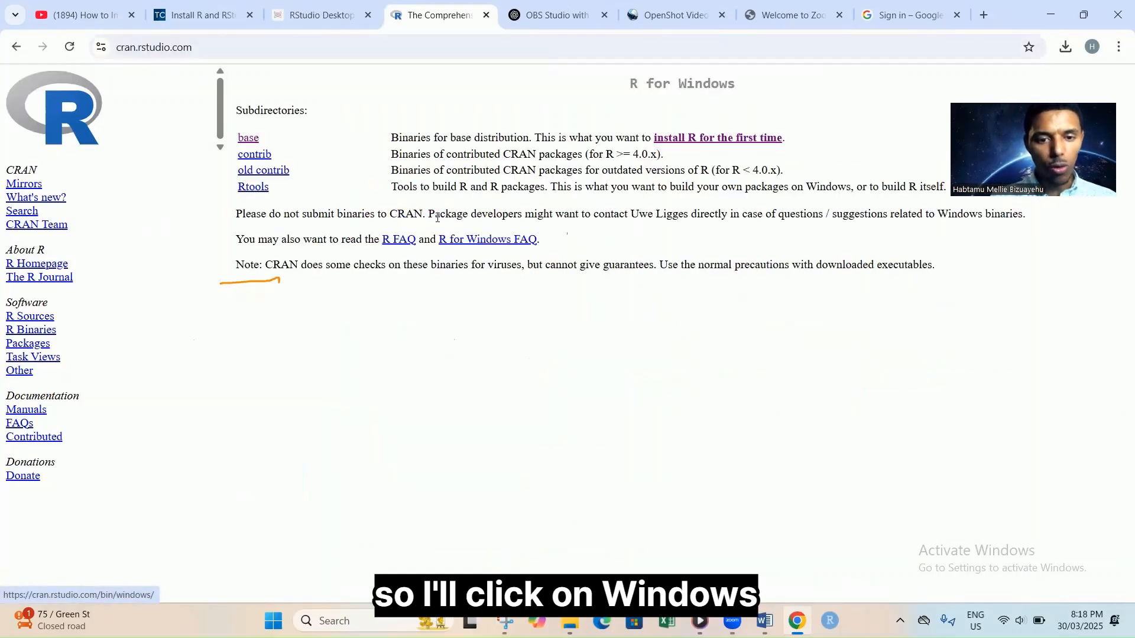
click(718, 138)
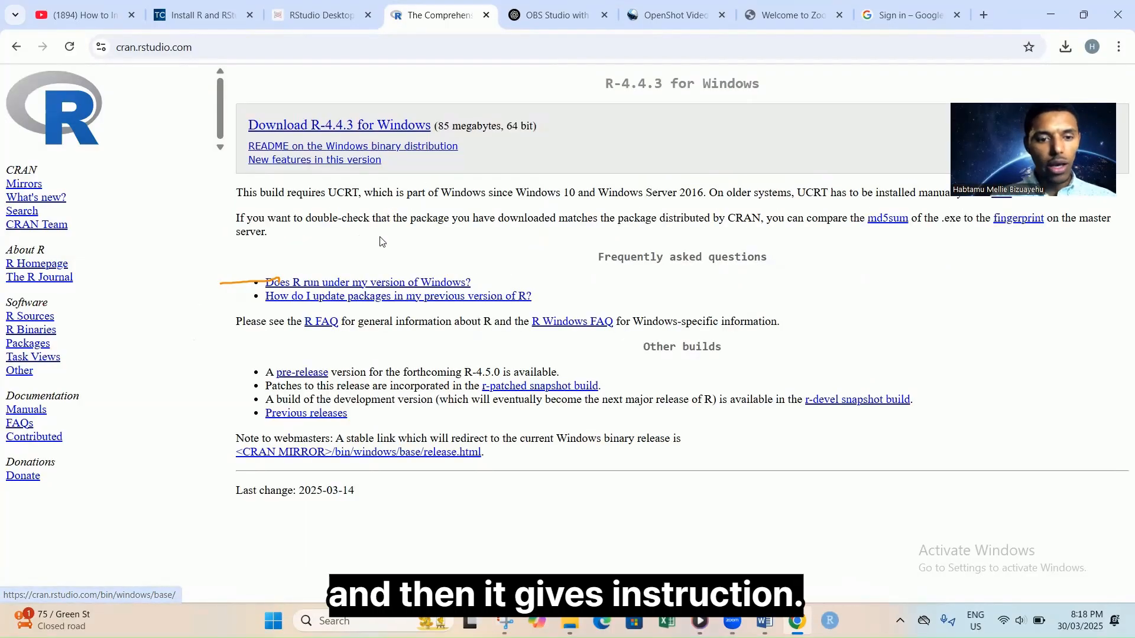
click(387, 134)
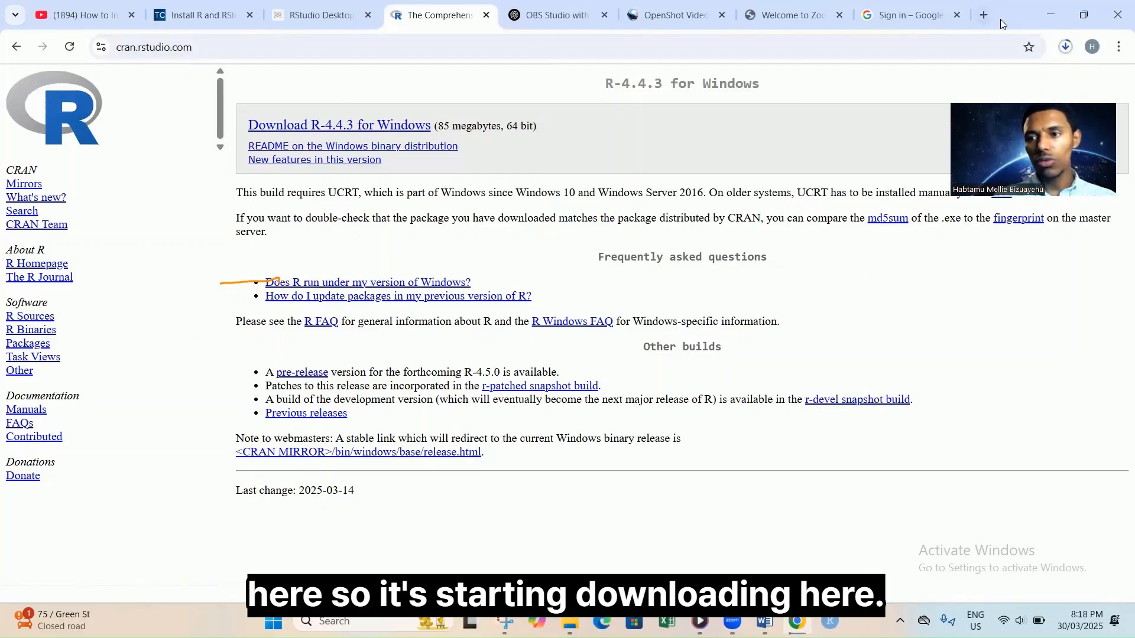
Check Chrome's download progress, then bring up the Downloads folder in File Explorer.
click(1065, 47)
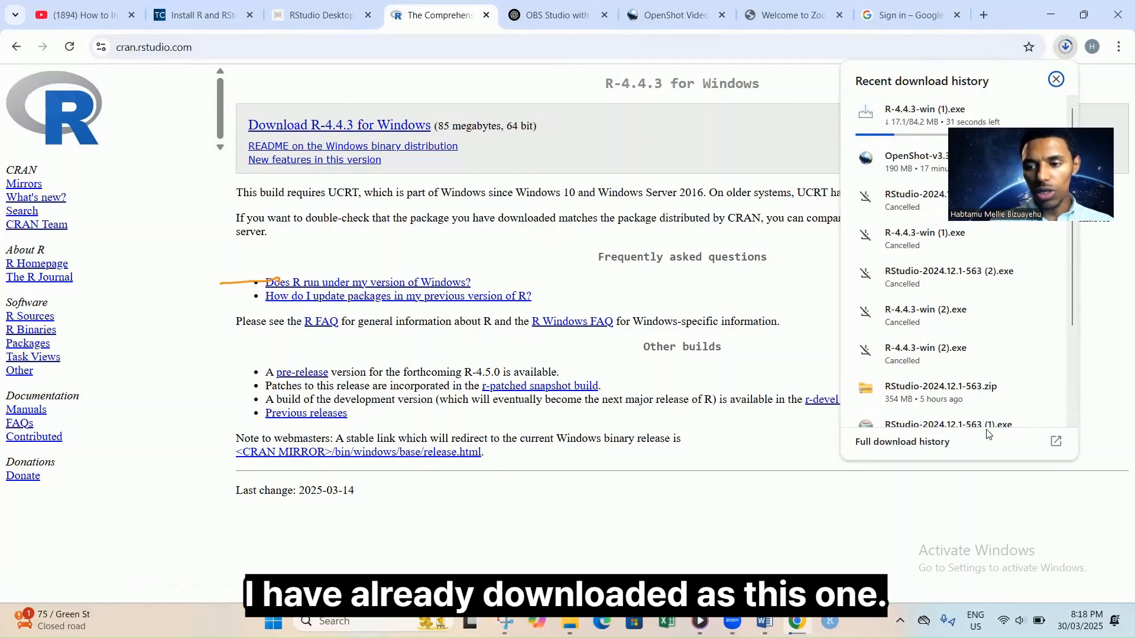
click(1056, 81)
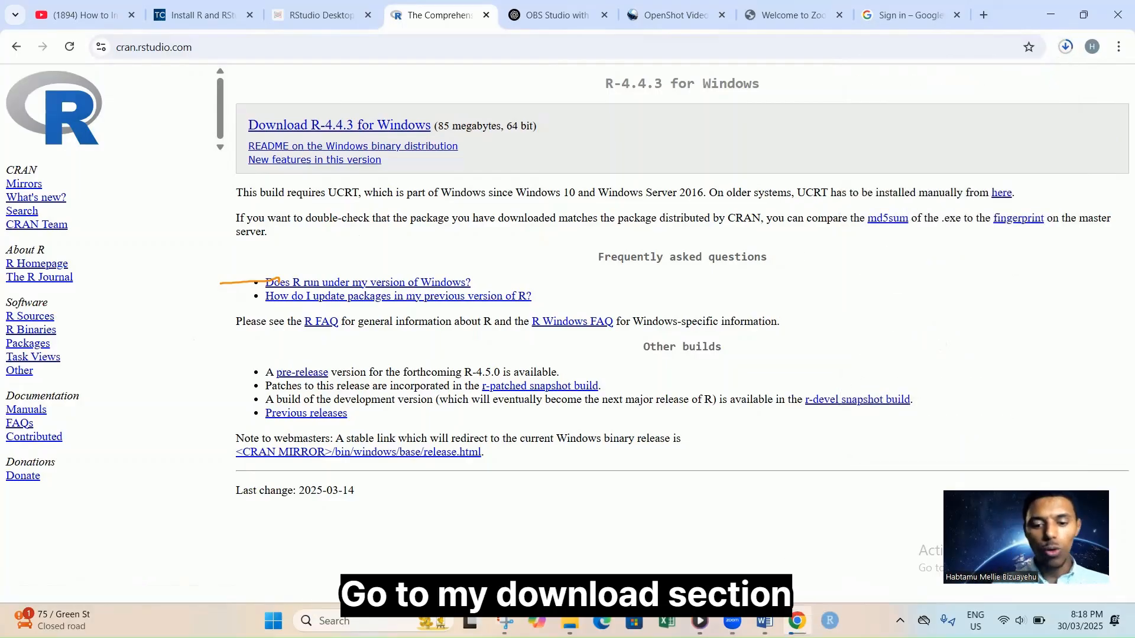
mouse_move(569, 621)
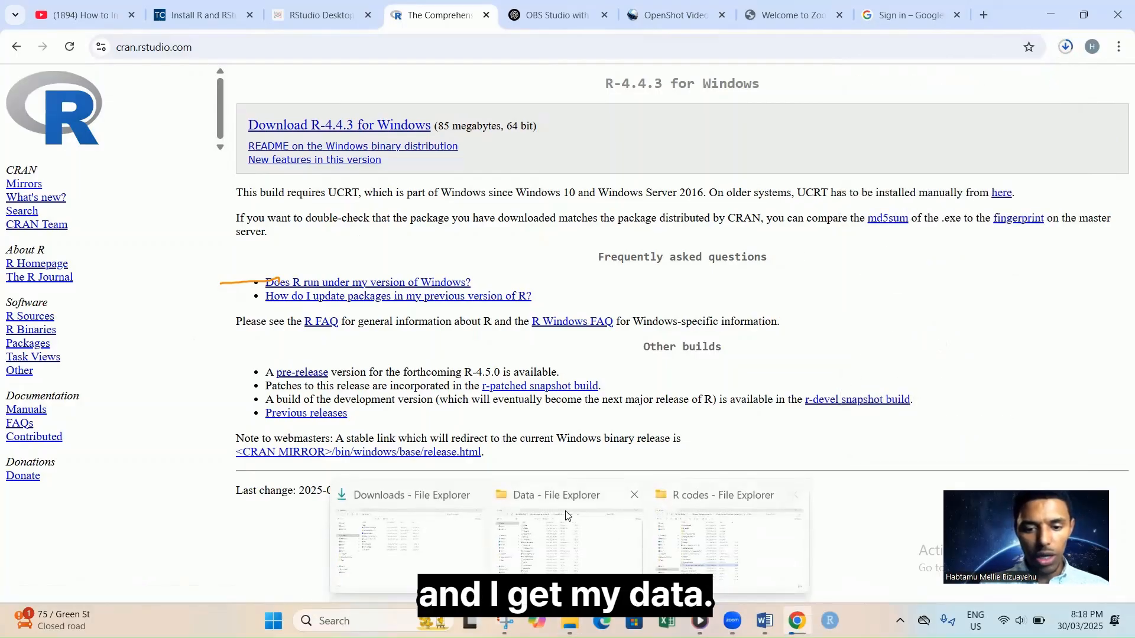
click(454, 530)
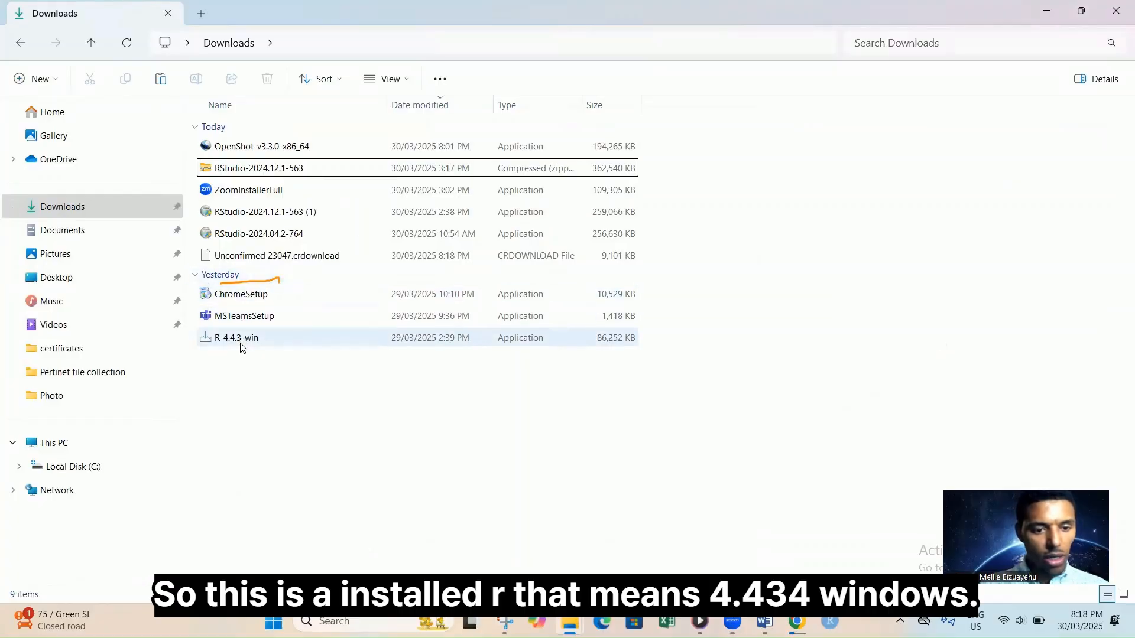
Run the R-4.4.3-win installer with English as the setup language.
mouse_move(241, 347)
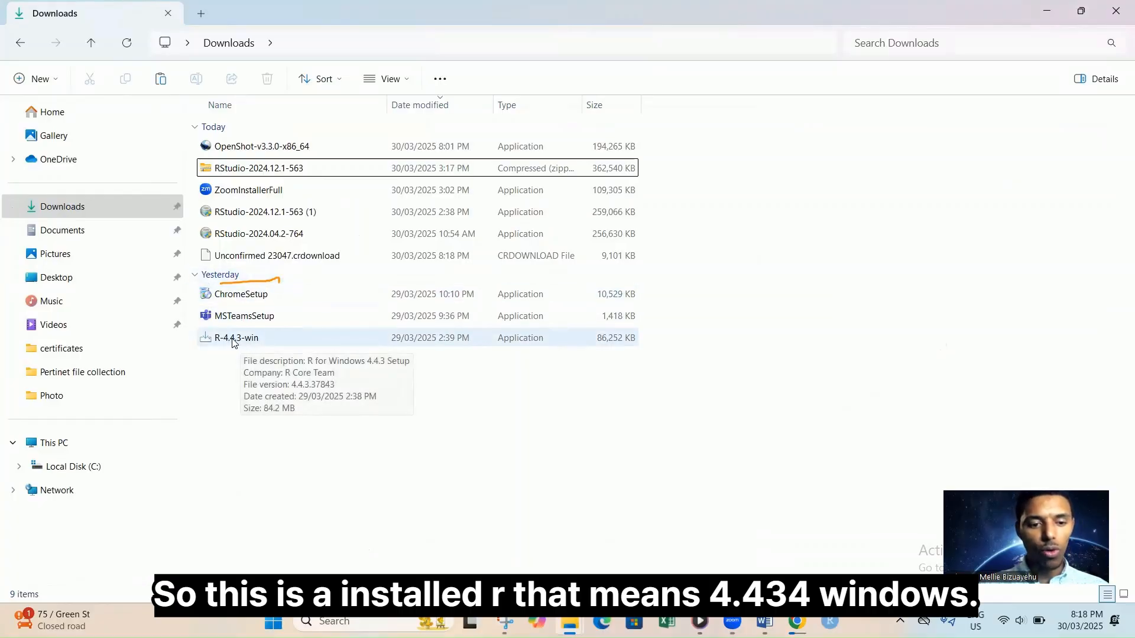
click(243, 342)
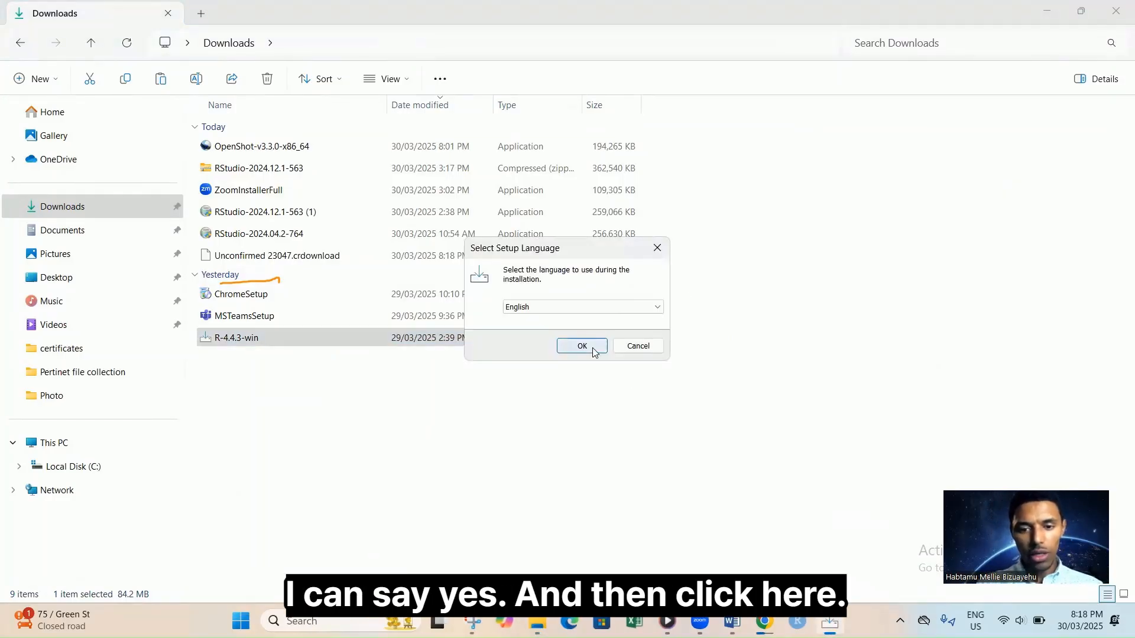
click(591, 348)
click(646, 425)
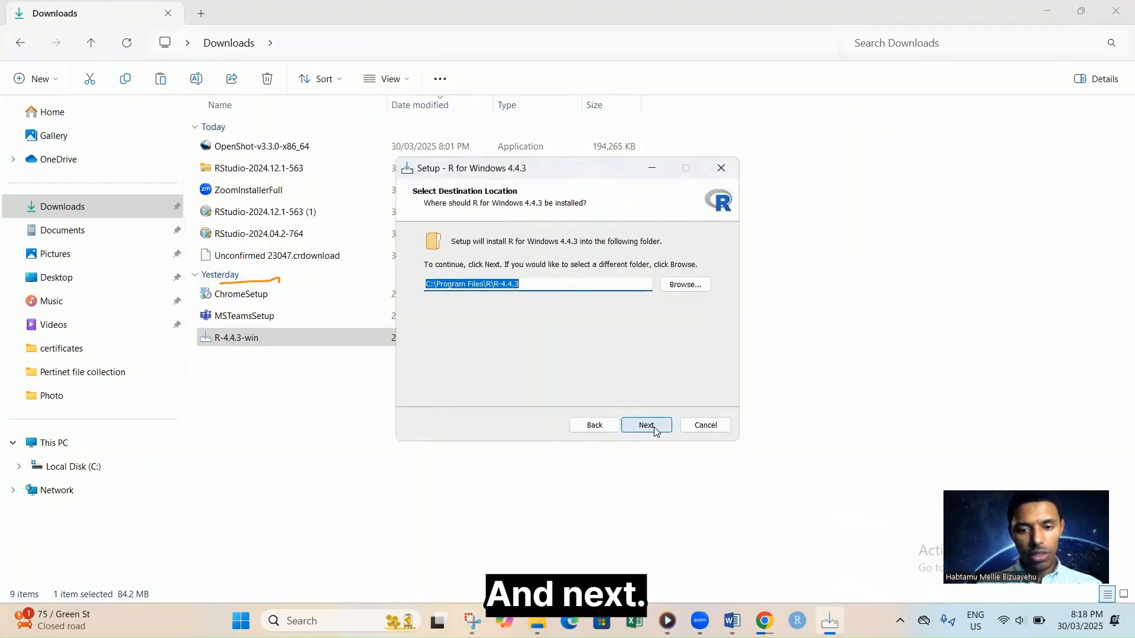
Keep C:\Program Files\R\R-4.4.3 as the install folder after reviewing Browse.
click(535, 289)
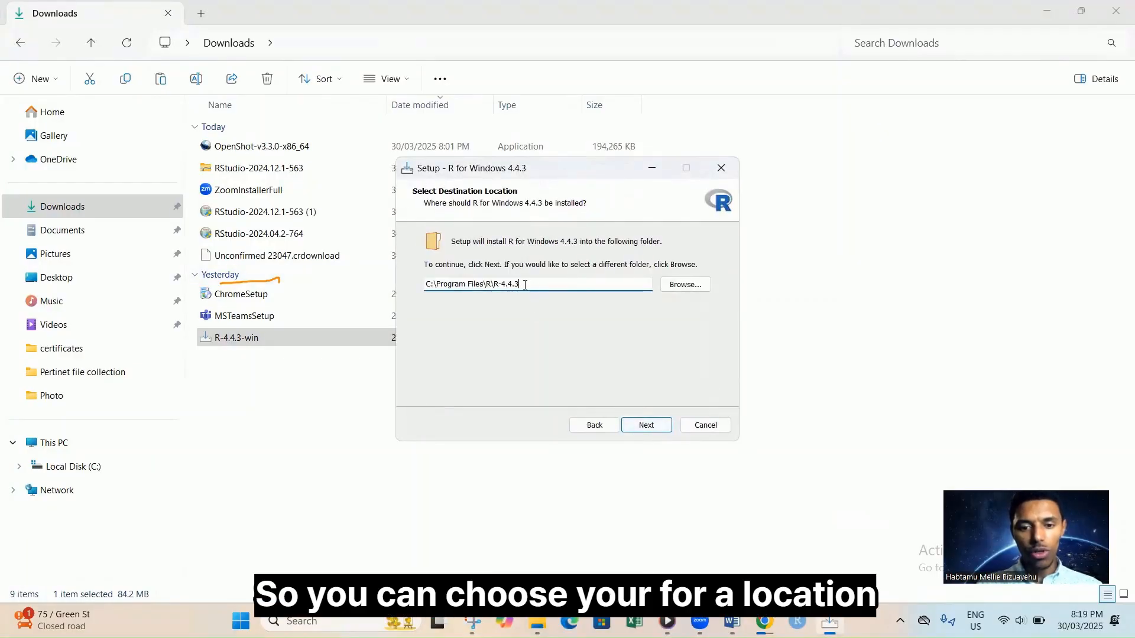
drag(525, 284, 417, 287)
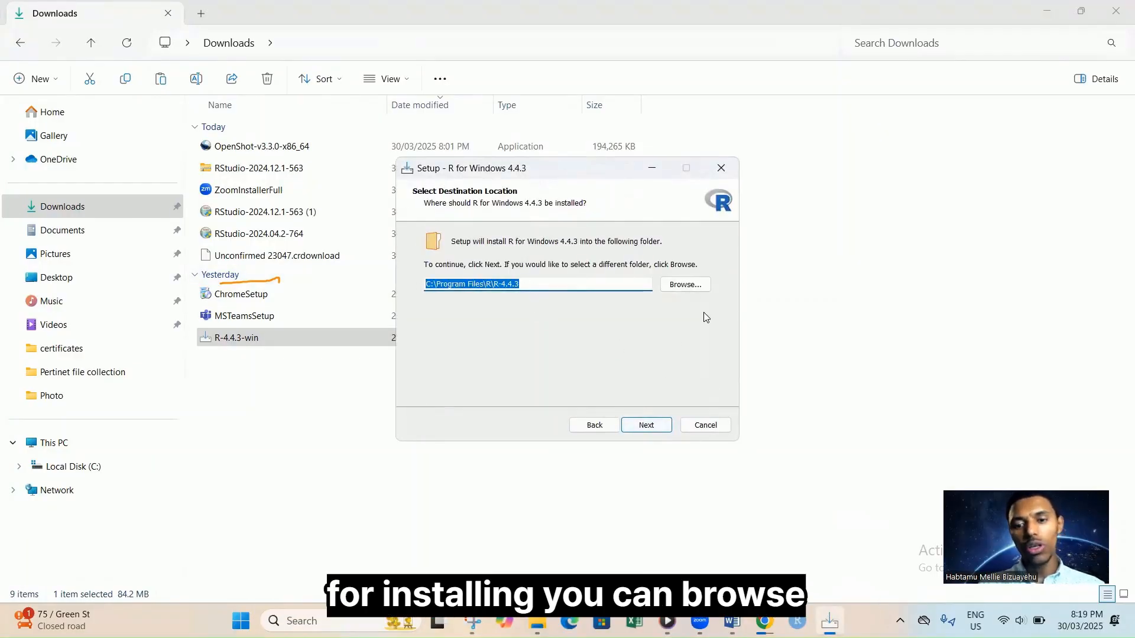
click(684, 284)
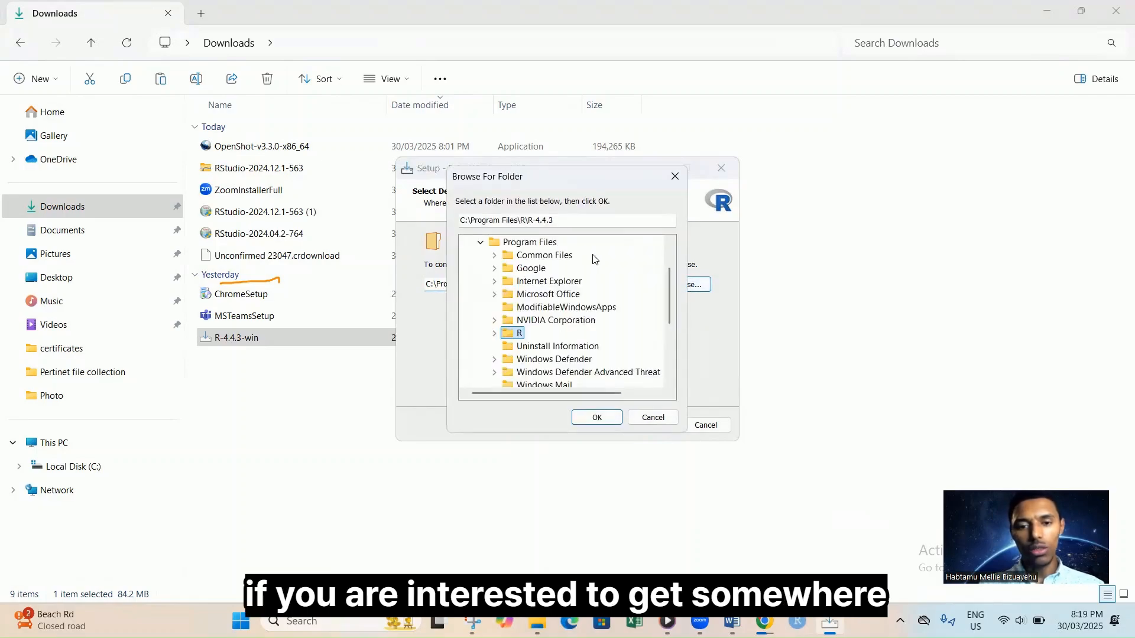
click(675, 177)
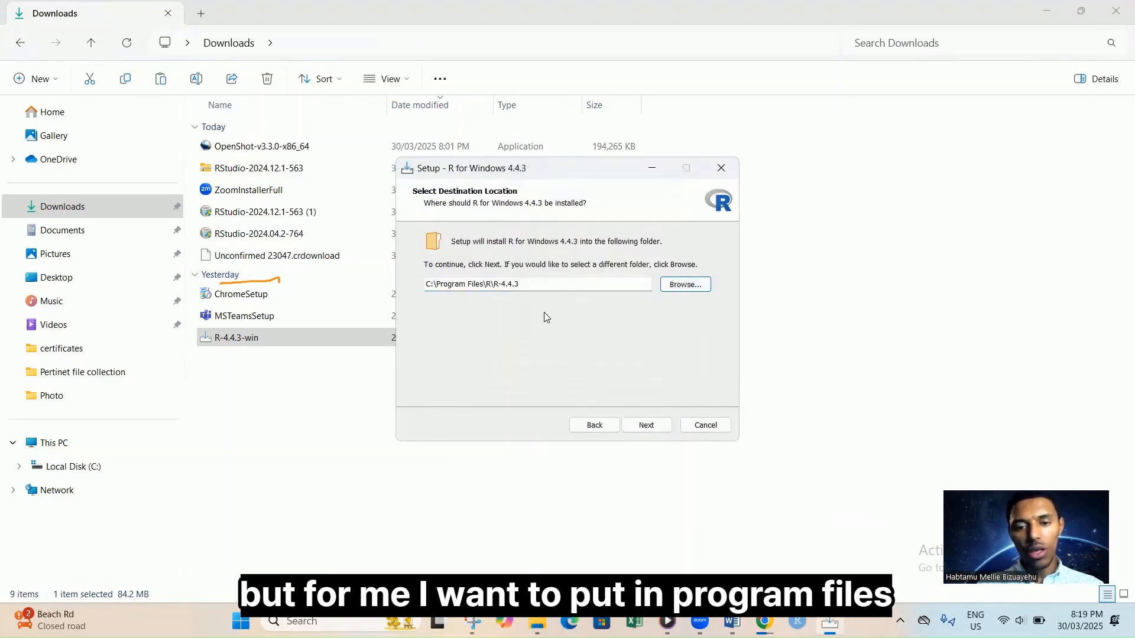
click(539, 285)
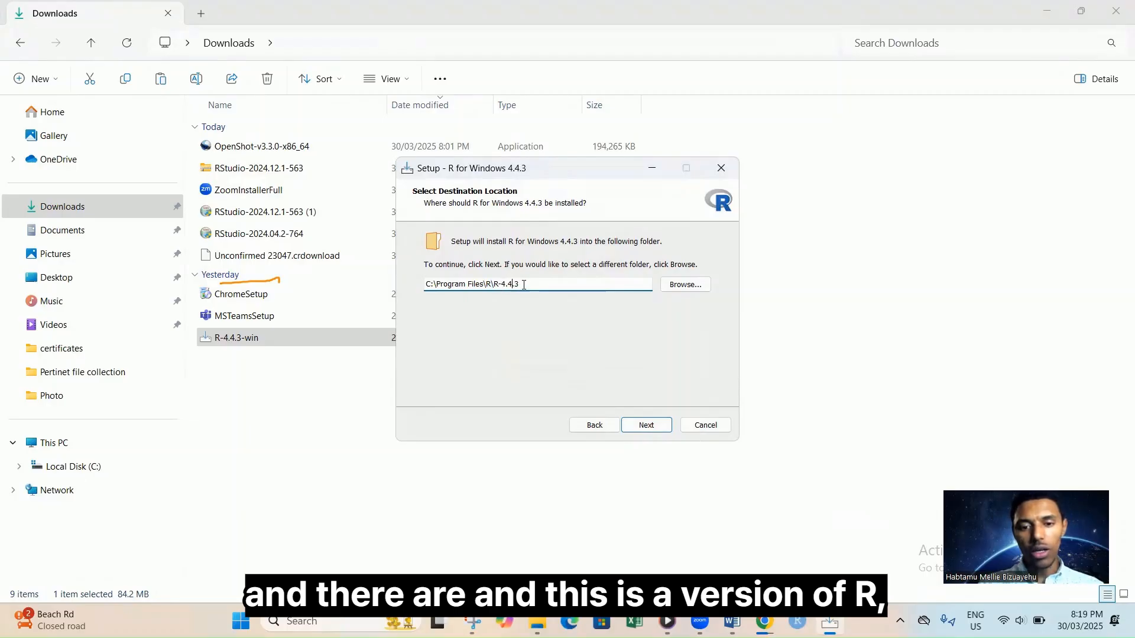
drag(522, 284, 490, 281)
click(648, 426)
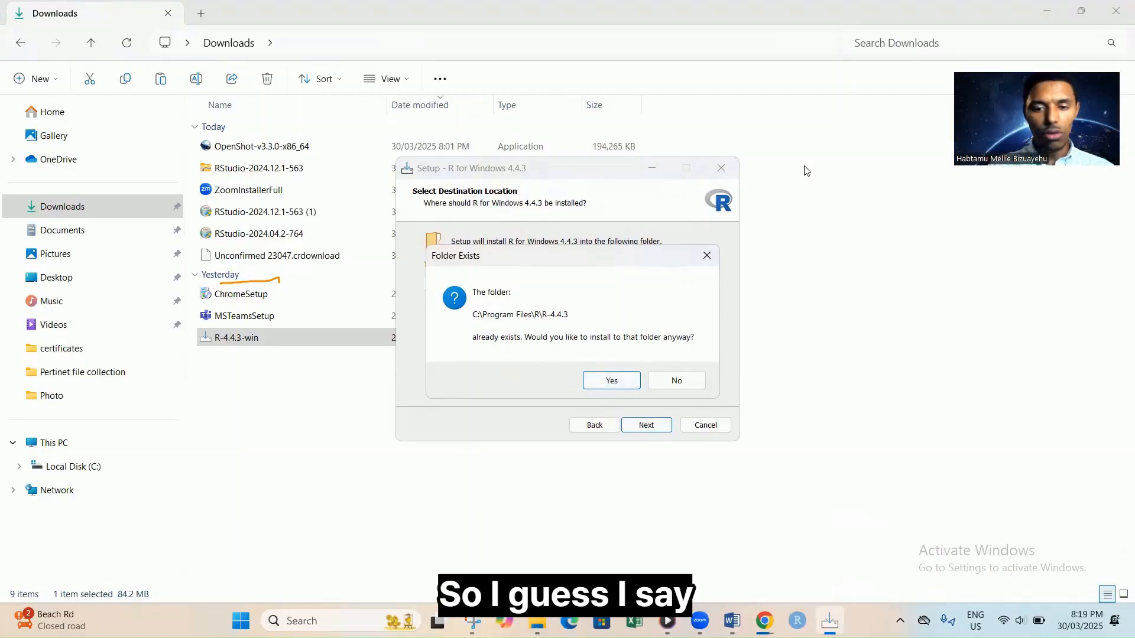
Install into the existing R-4.4.3 folder with default components and default startup options.
click(608, 380)
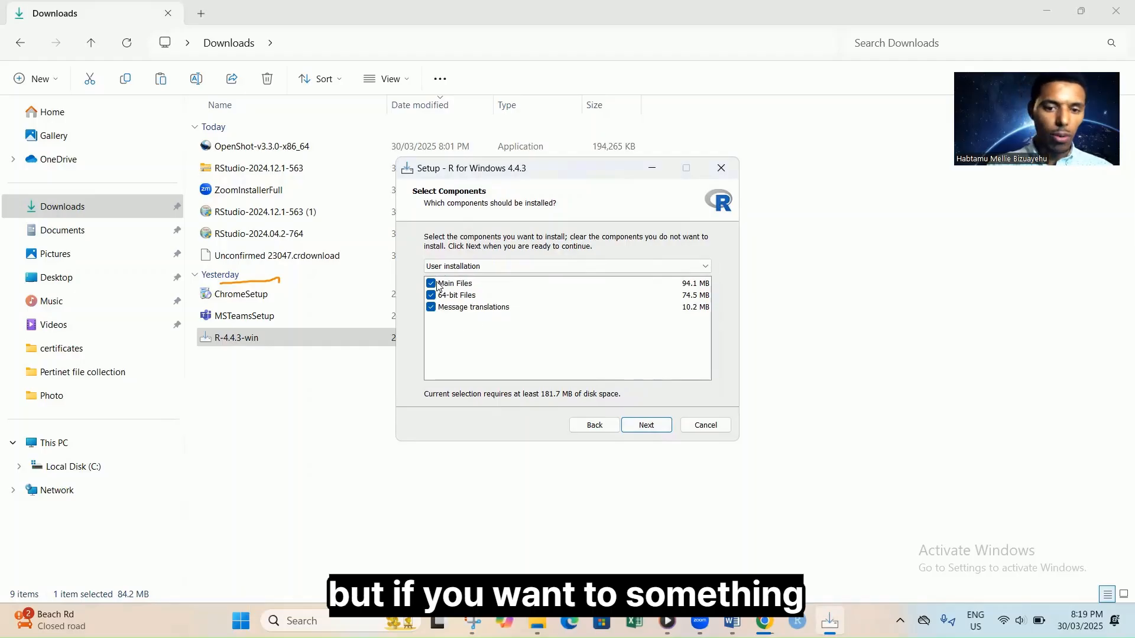
click(653, 424)
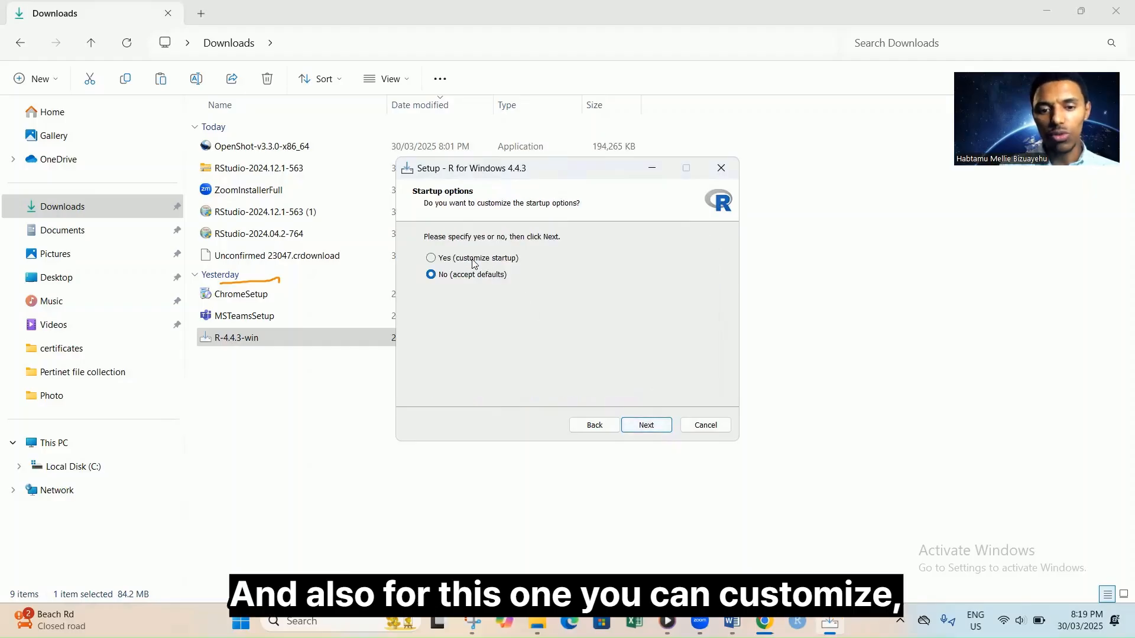
click(475, 260)
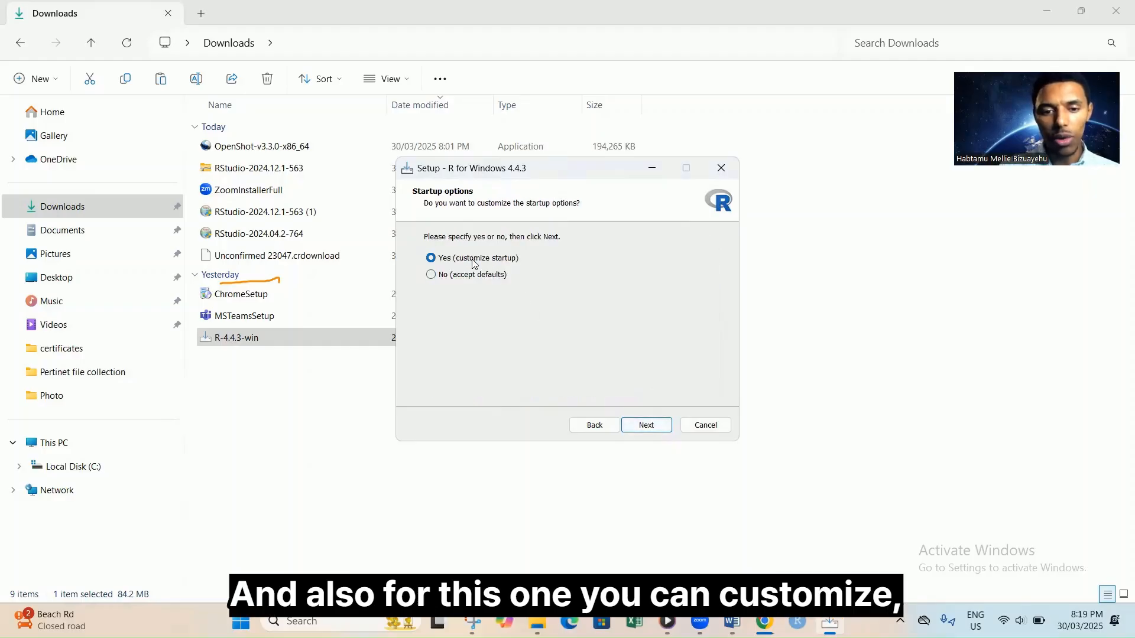
click(430, 275)
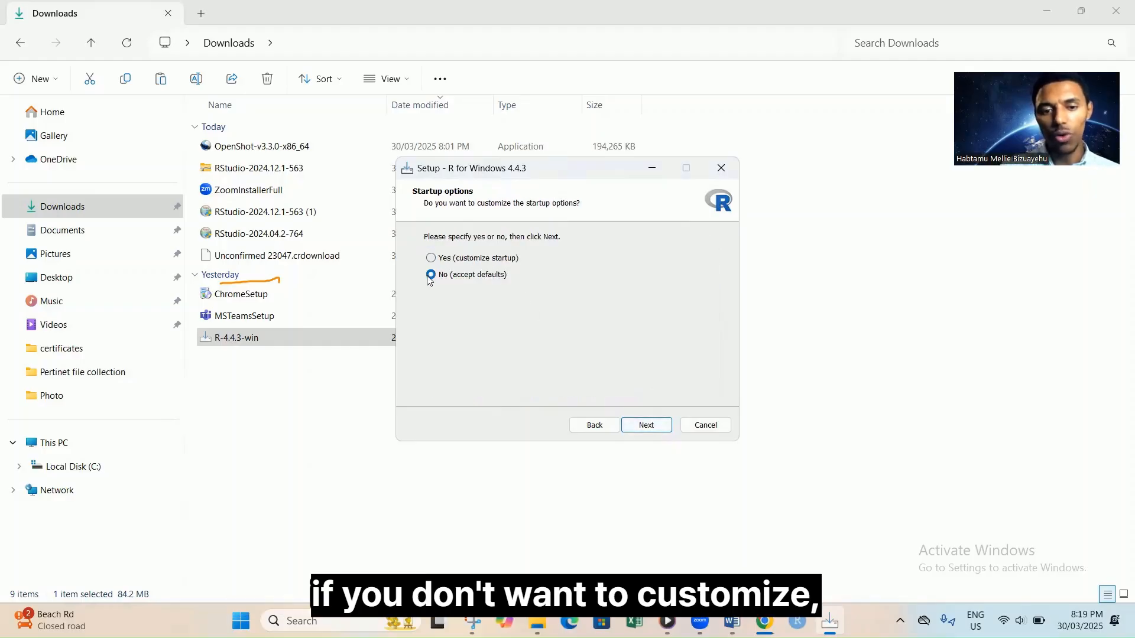
click(648, 427)
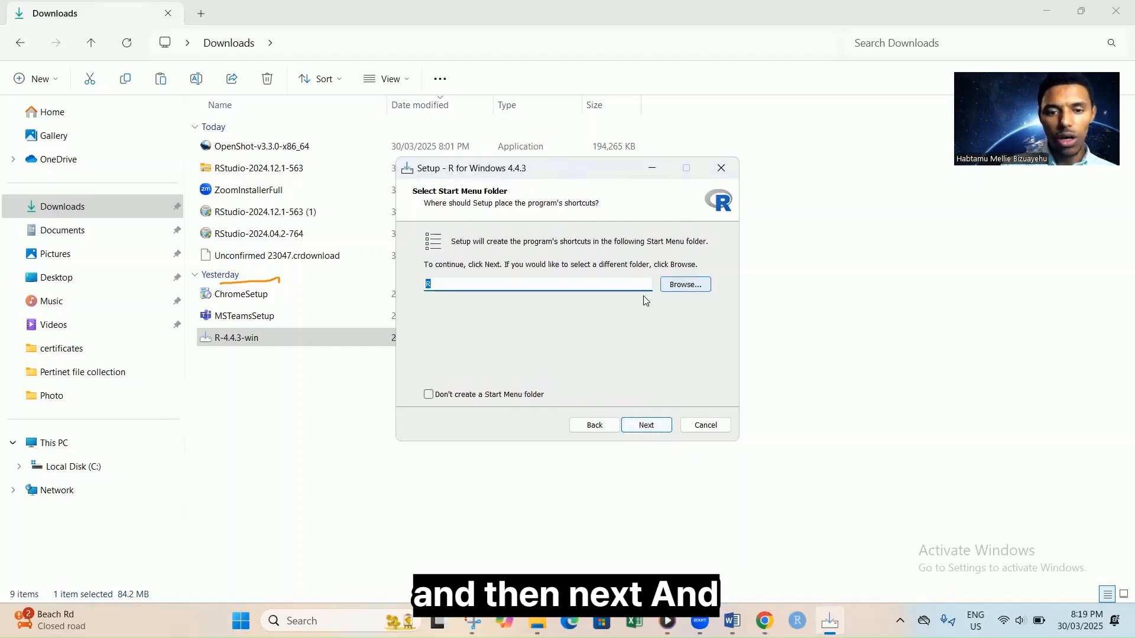
Accept the default Start Menu folder and tasks to begin installing, then return to Chrome.
click(647, 426)
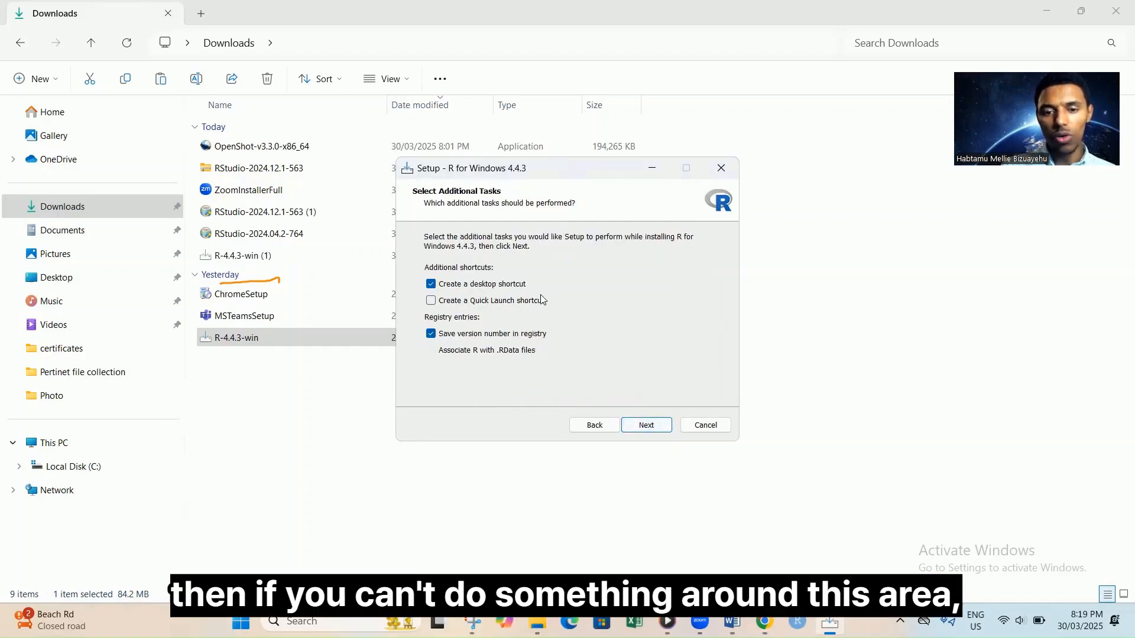
click(650, 427)
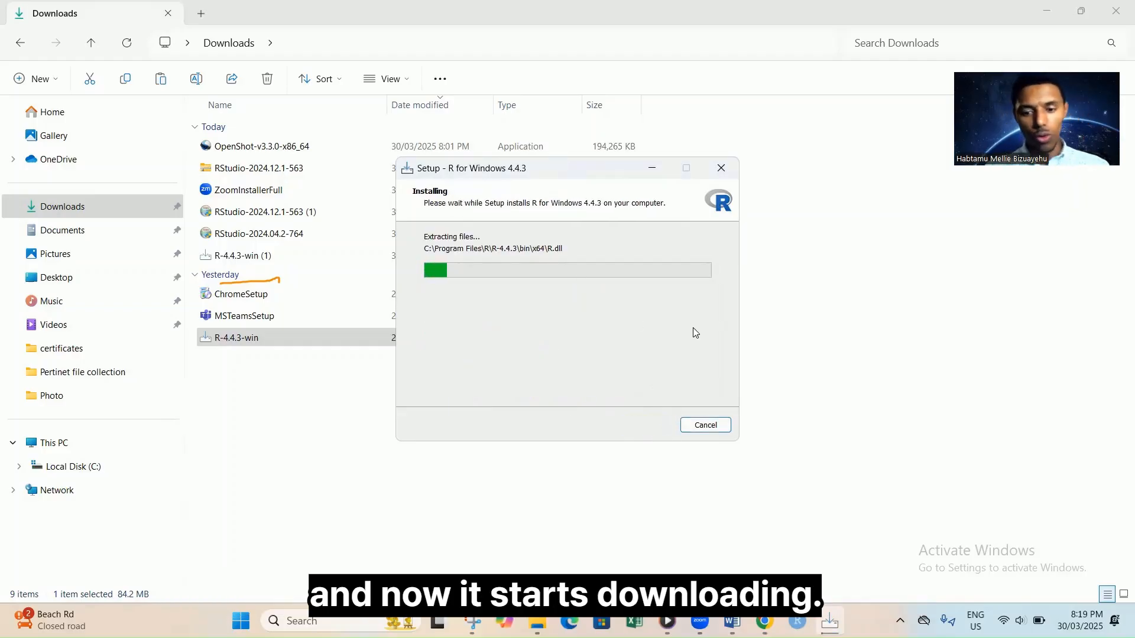
mouse_move(765, 620)
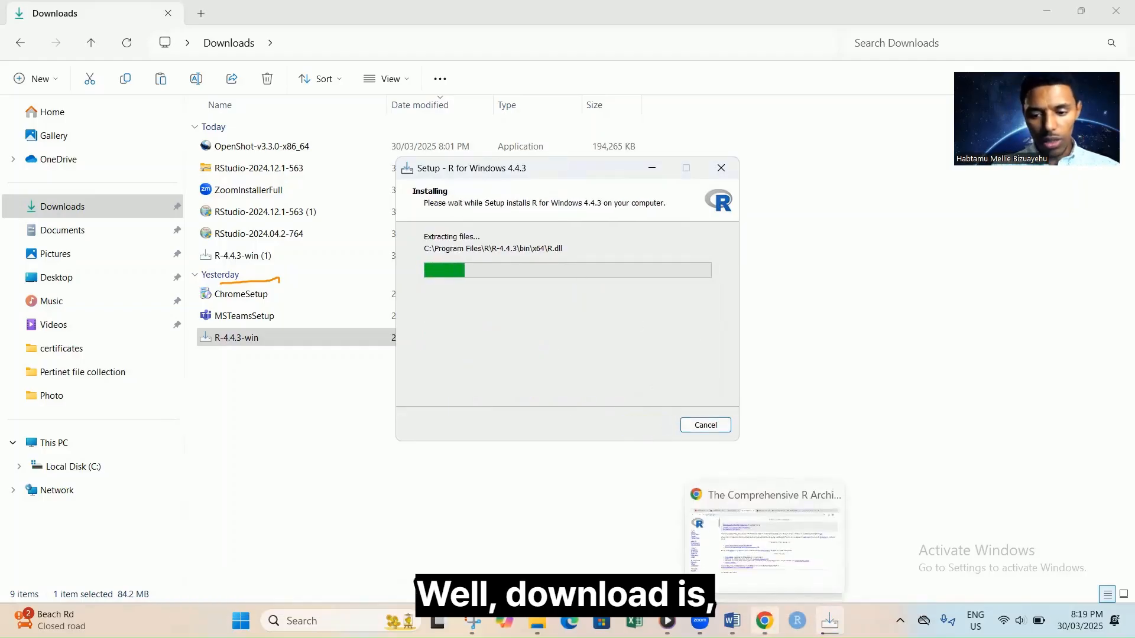
click(772, 547)
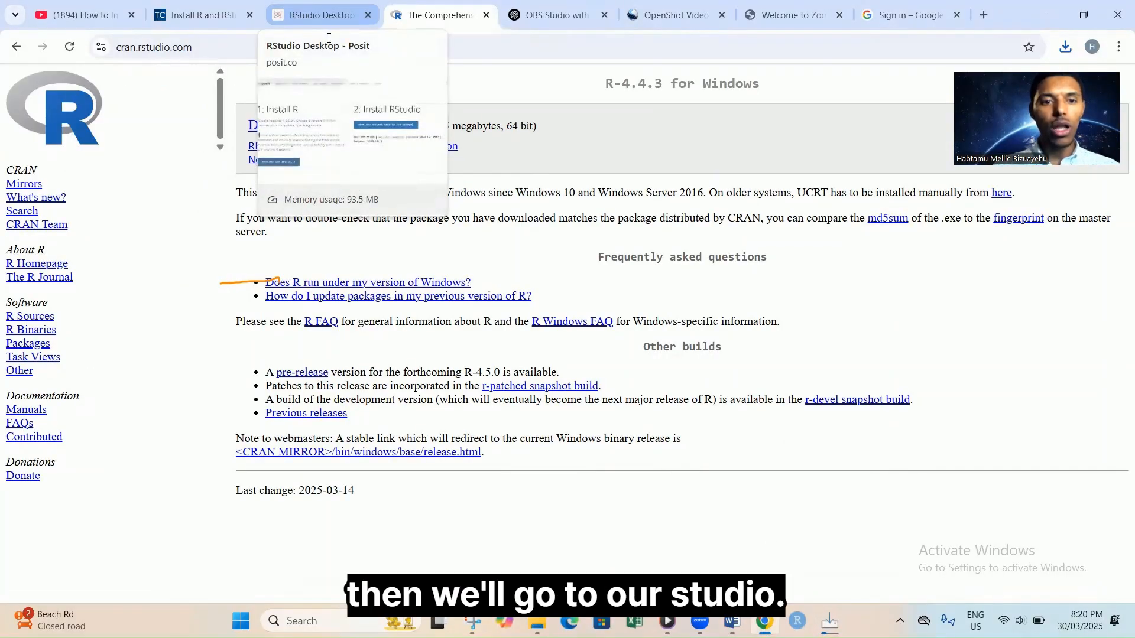
Download RStudio Desktop for Windows from the Posit page and check its progress.
click(323, 15)
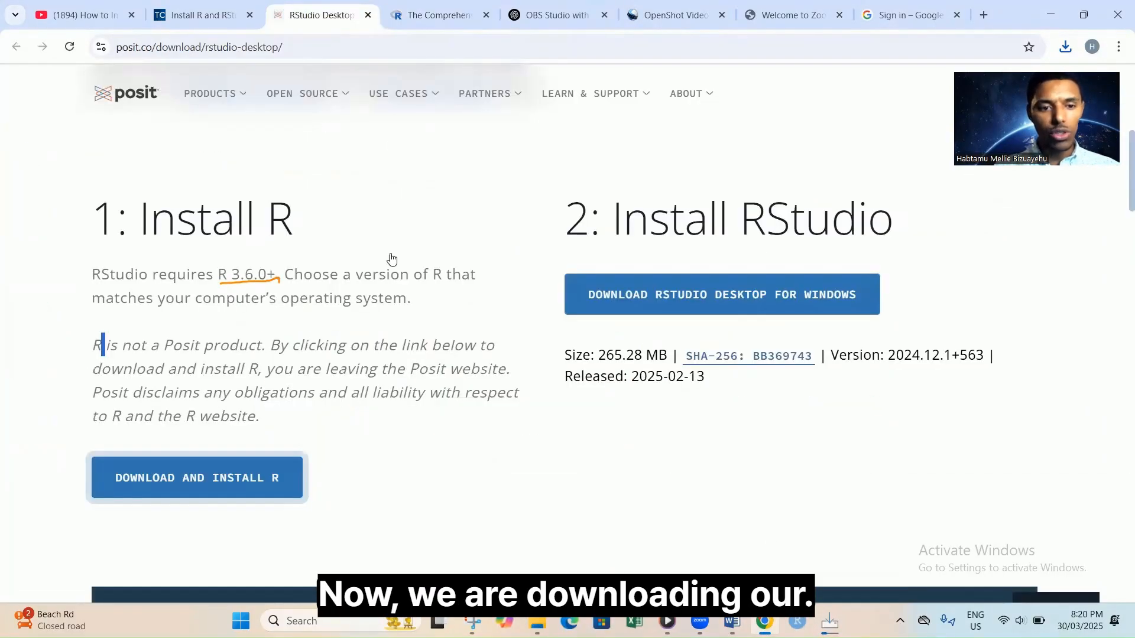
drag(101, 225, 300, 214)
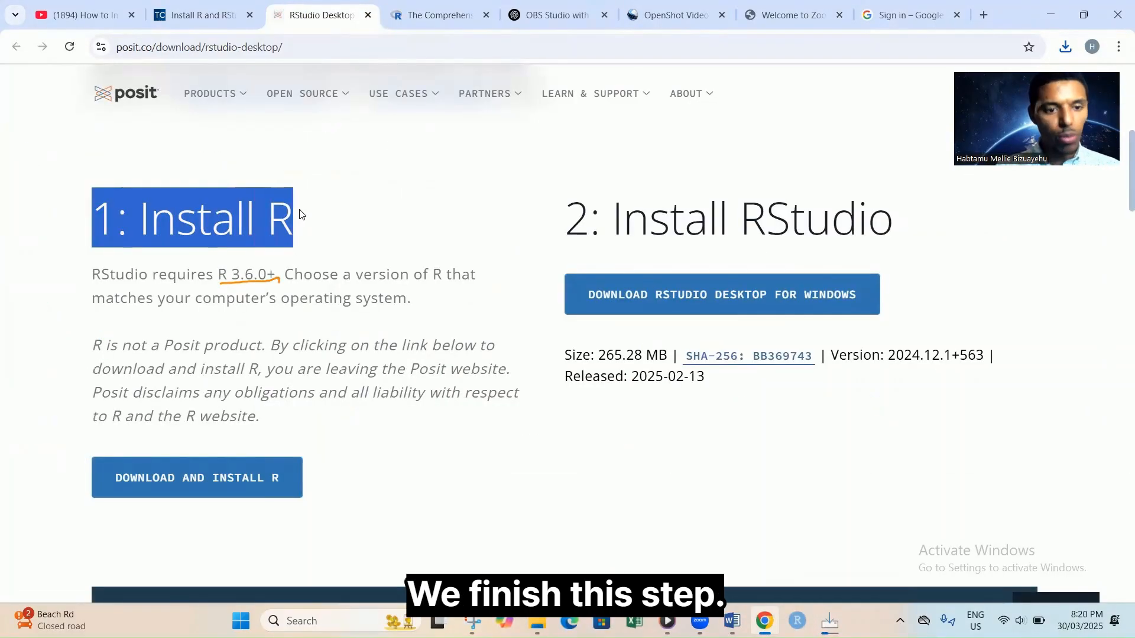
drag(578, 222, 890, 225)
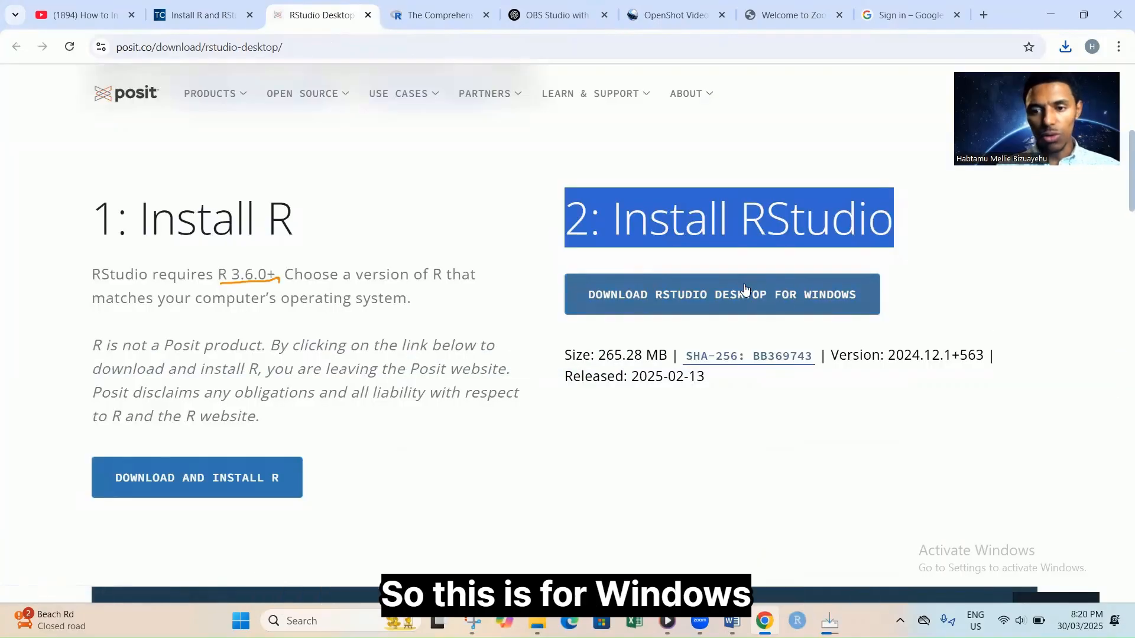
click(799, 298)
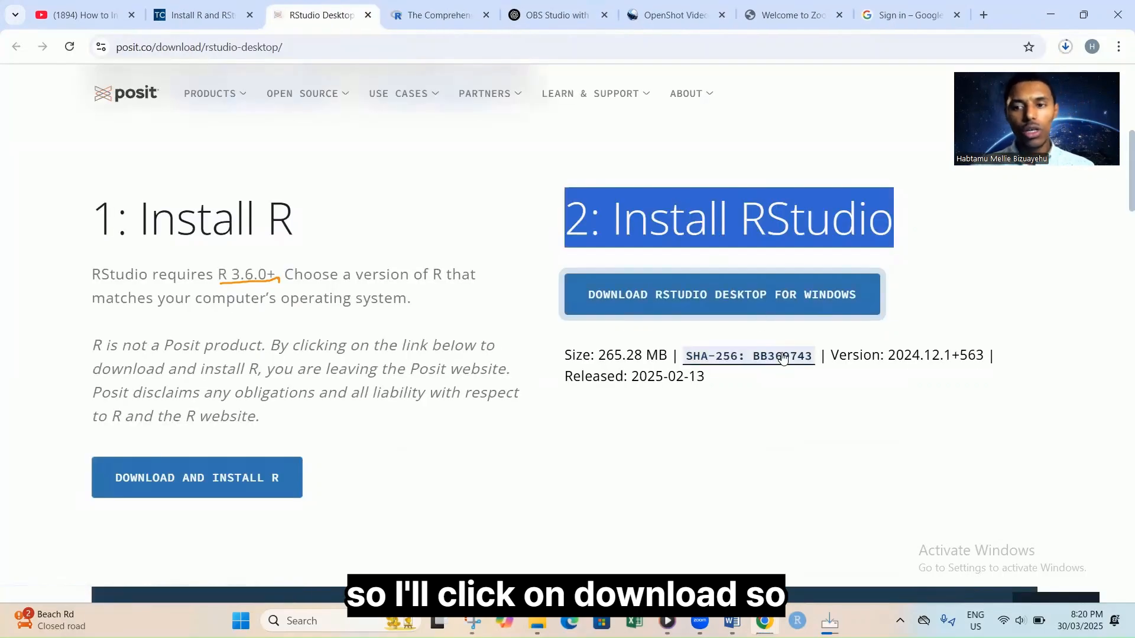
click(1063, 47)
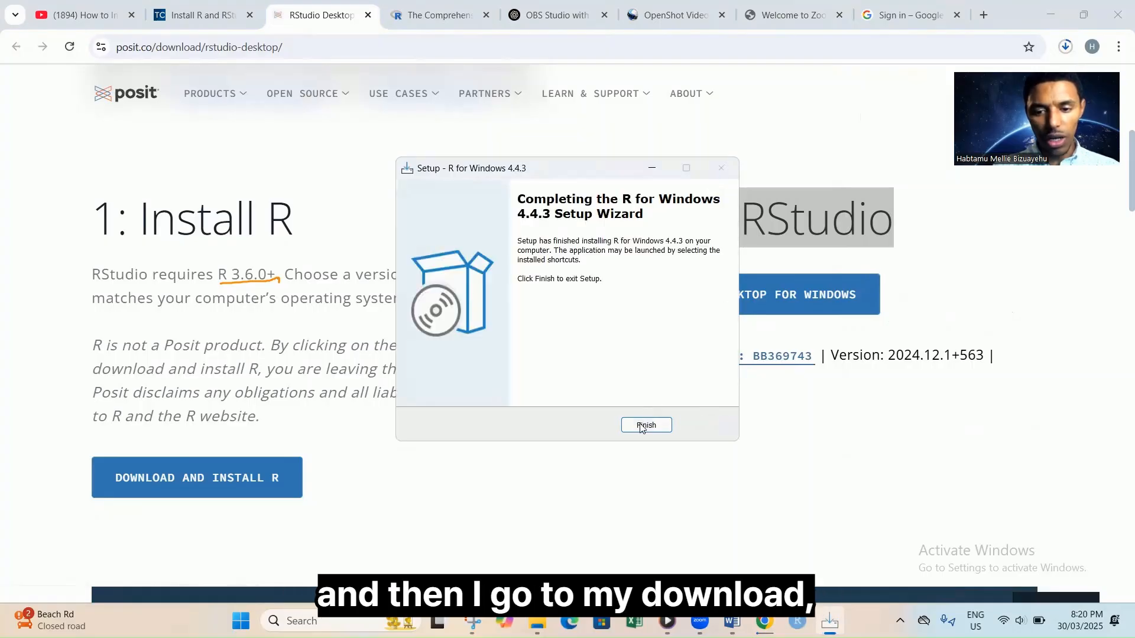
Finish the R 4.4.3 setup wizard and bring the Downloads folder forward.
click(646, 424)
mouse_move(569, 621)
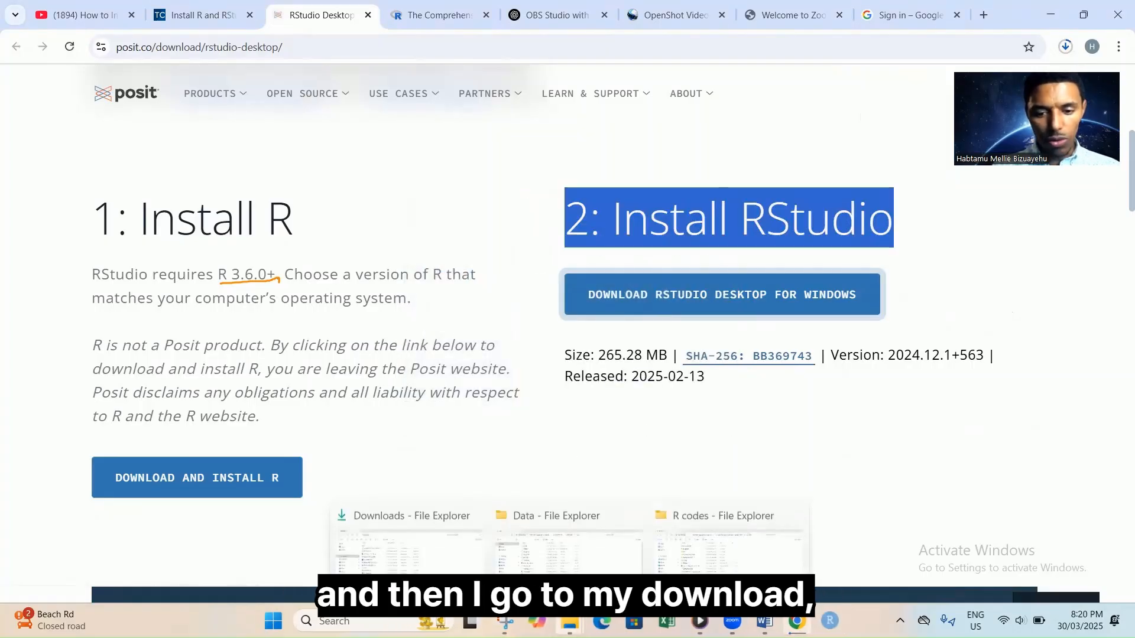
click(412, 535)
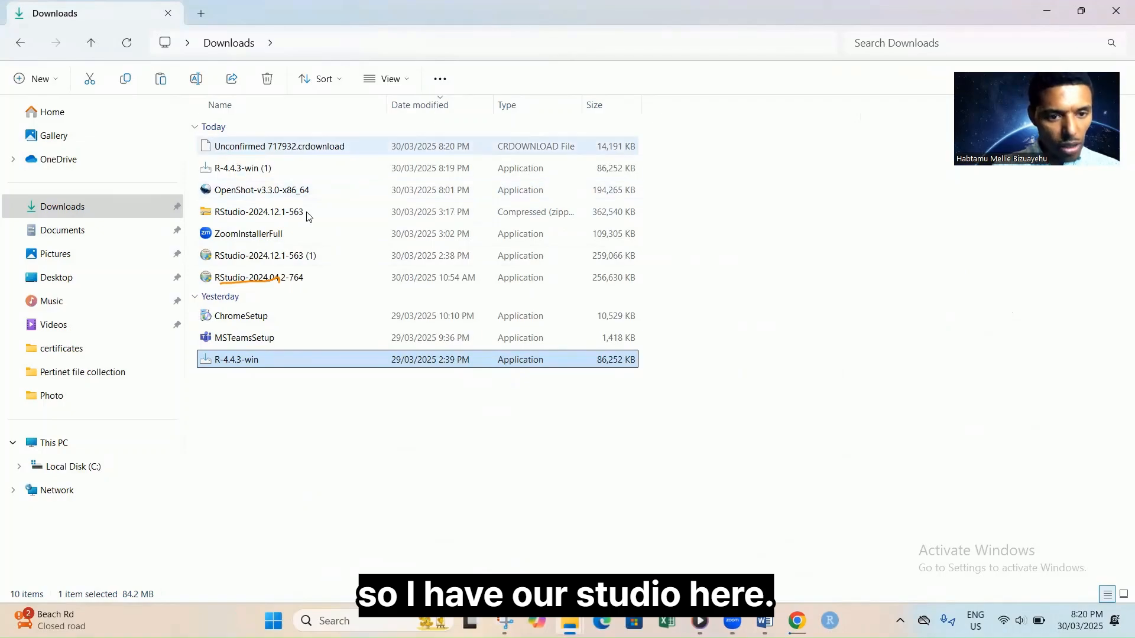
Run the RStudio-2024.12.1-563 (1) installer into the default folder and finish setup.
click(267, 262)
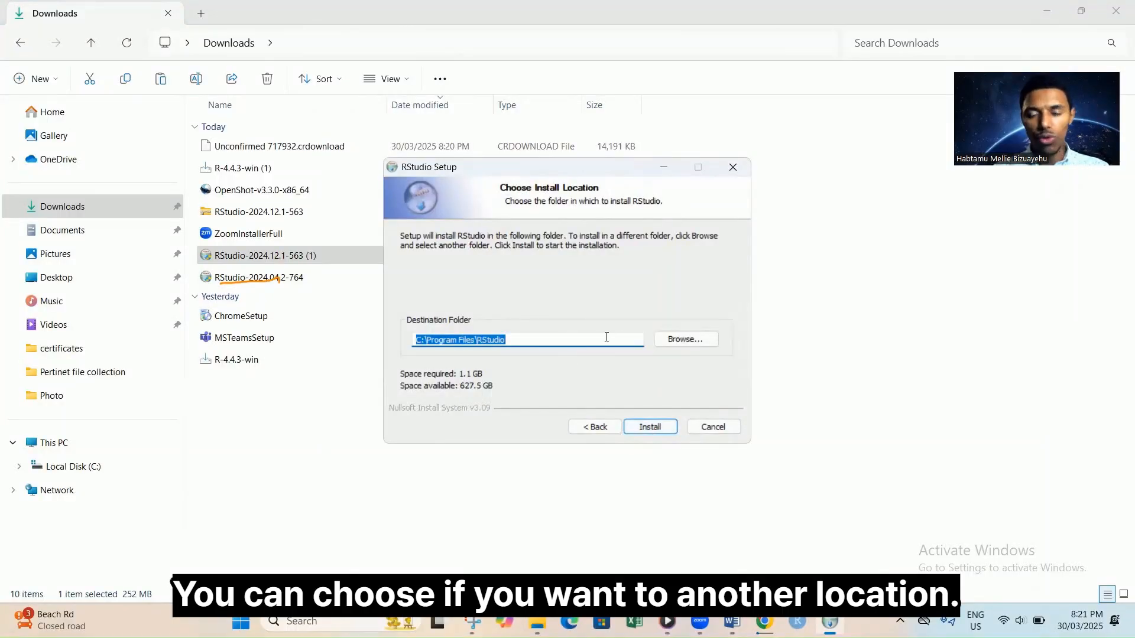
click(650, 427)
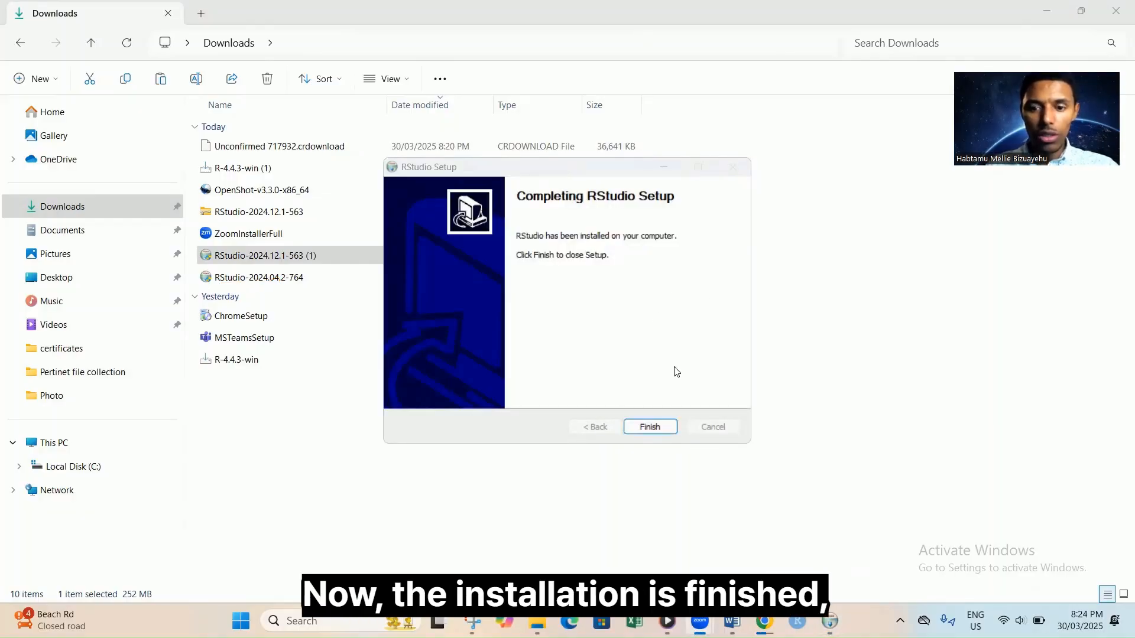
click(650, 427)
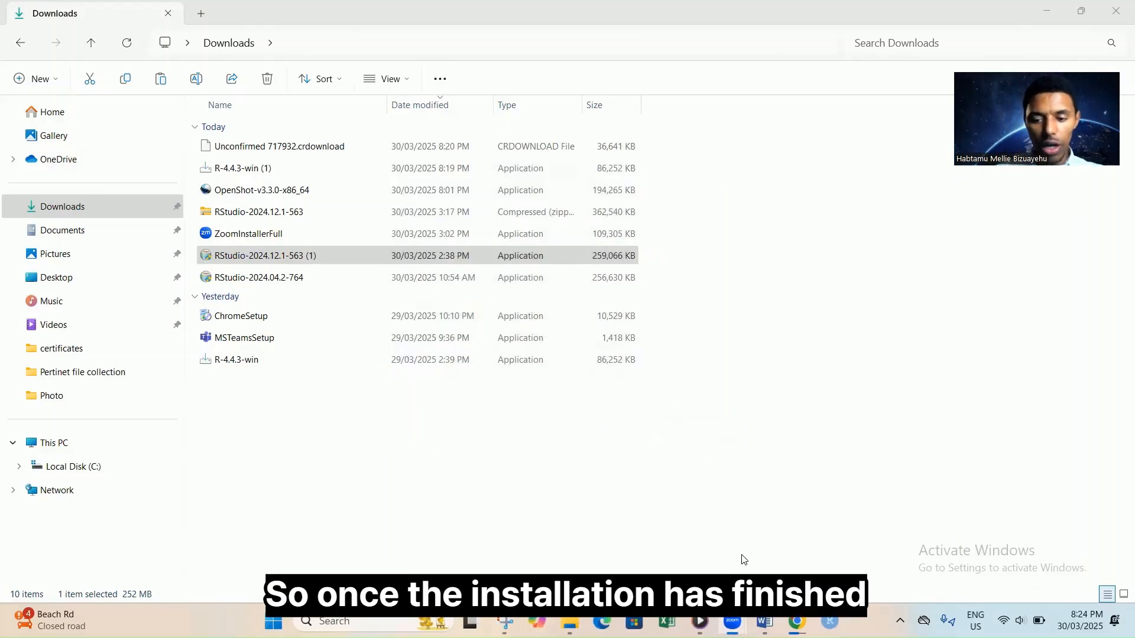
Launch RStudio from the R section of the Start menu's All apps list.
mouse_move(764, 622)
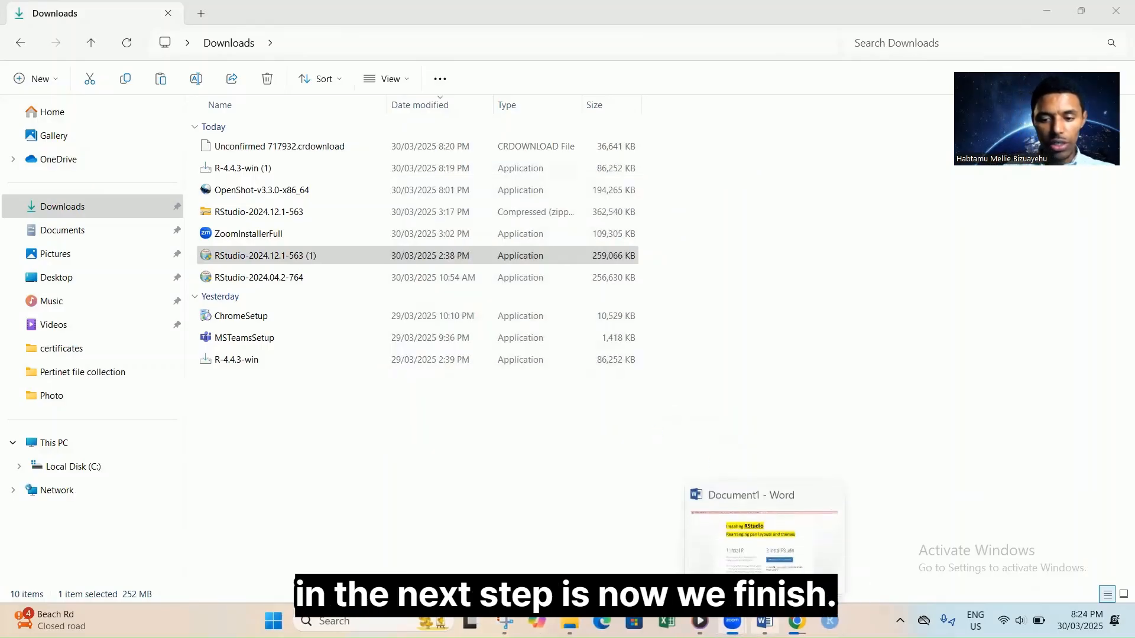
click(771, 542)
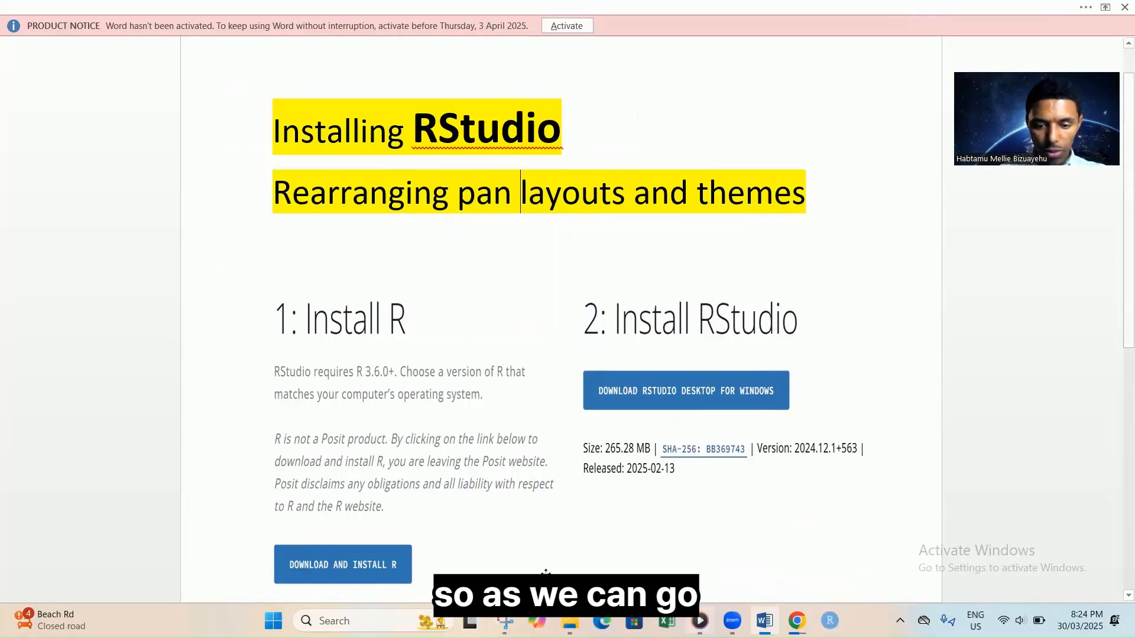
click(273, 620)
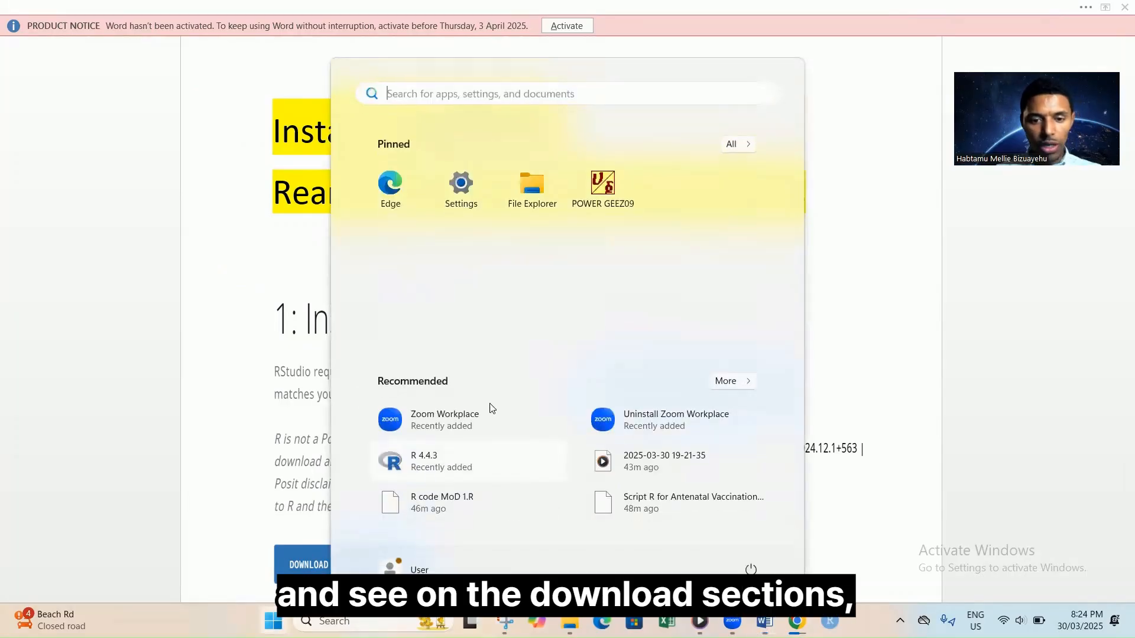
click(739, 145)
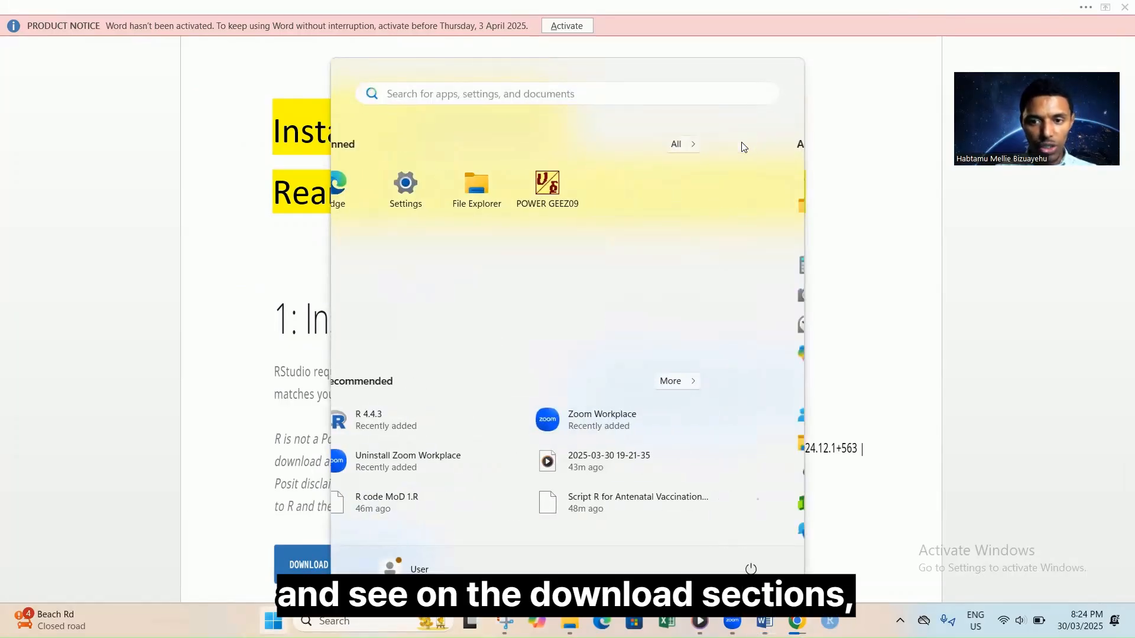
drag(798, 202, 818, 448)
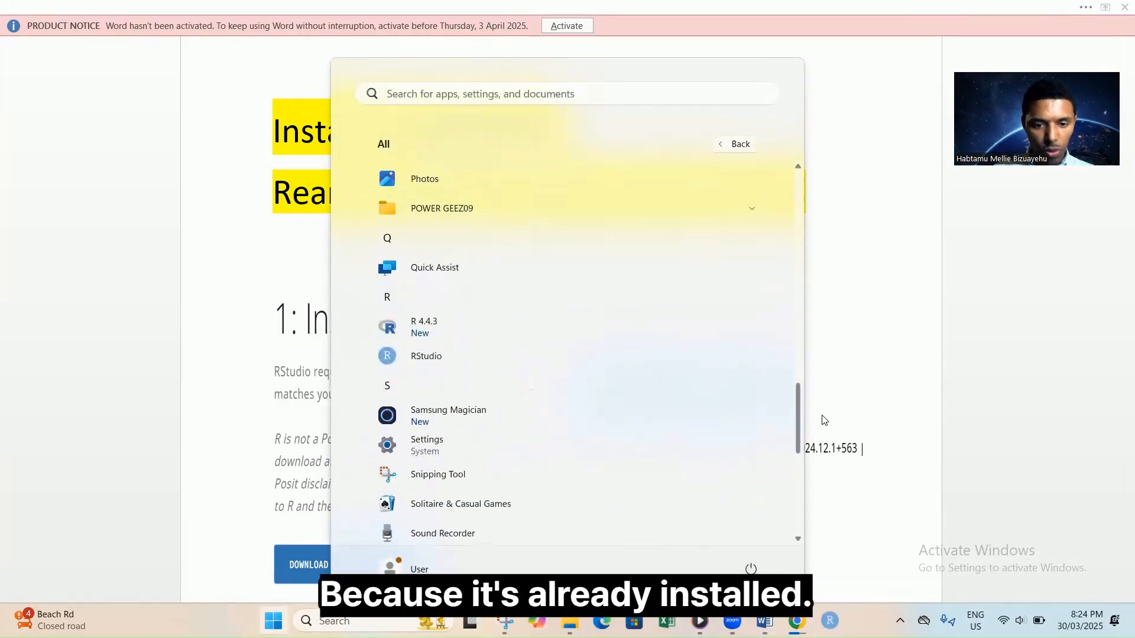
click(423, 354)
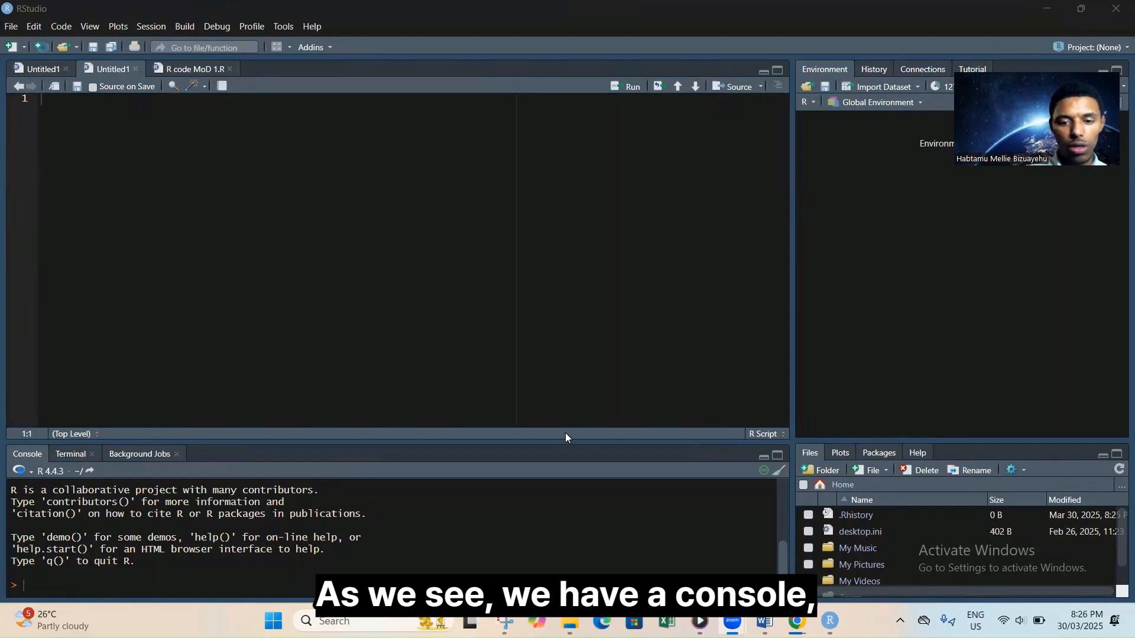
Raise the editor/console and Environment/Files splitters so the console and Files panes are taller.
drag(563, 439, 542, 395)
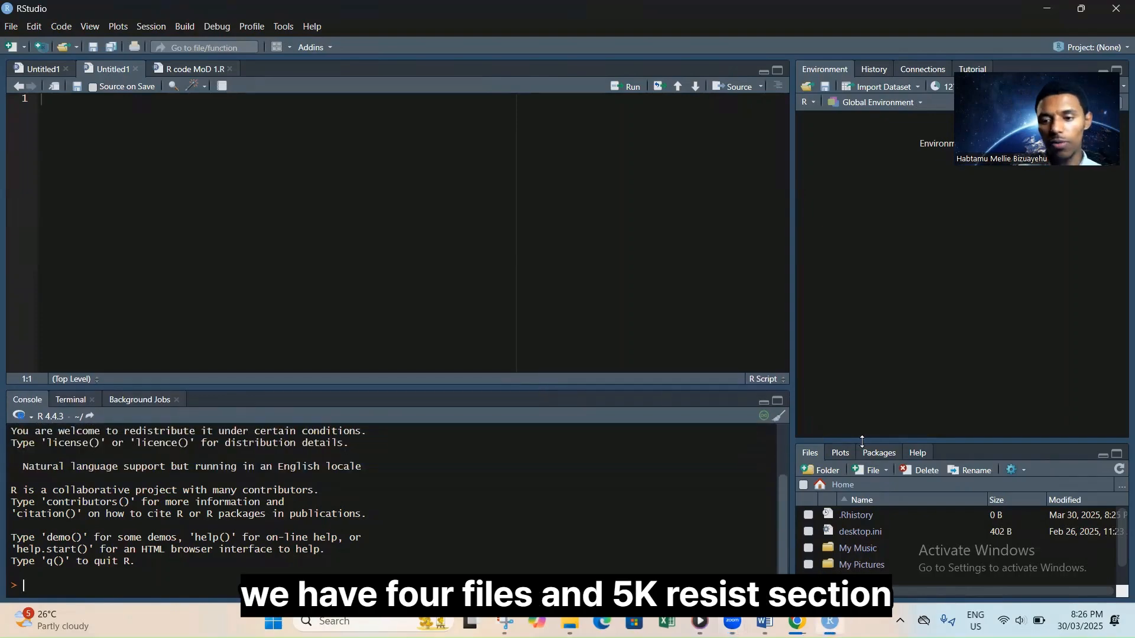
drag(855, 443, 855, 427)
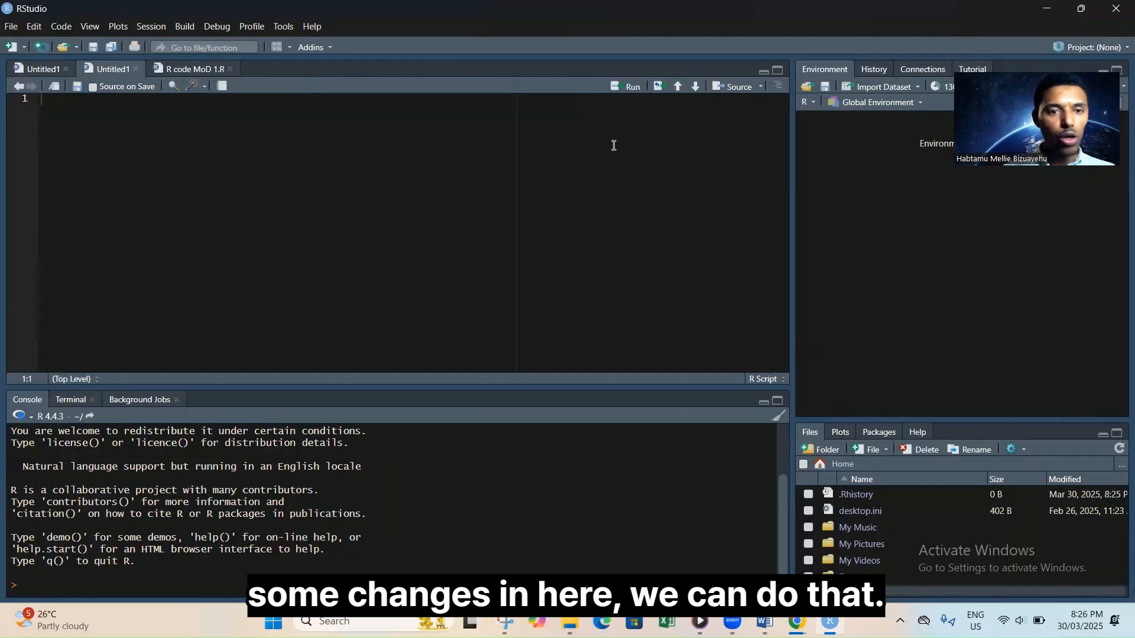
click(281, 29)
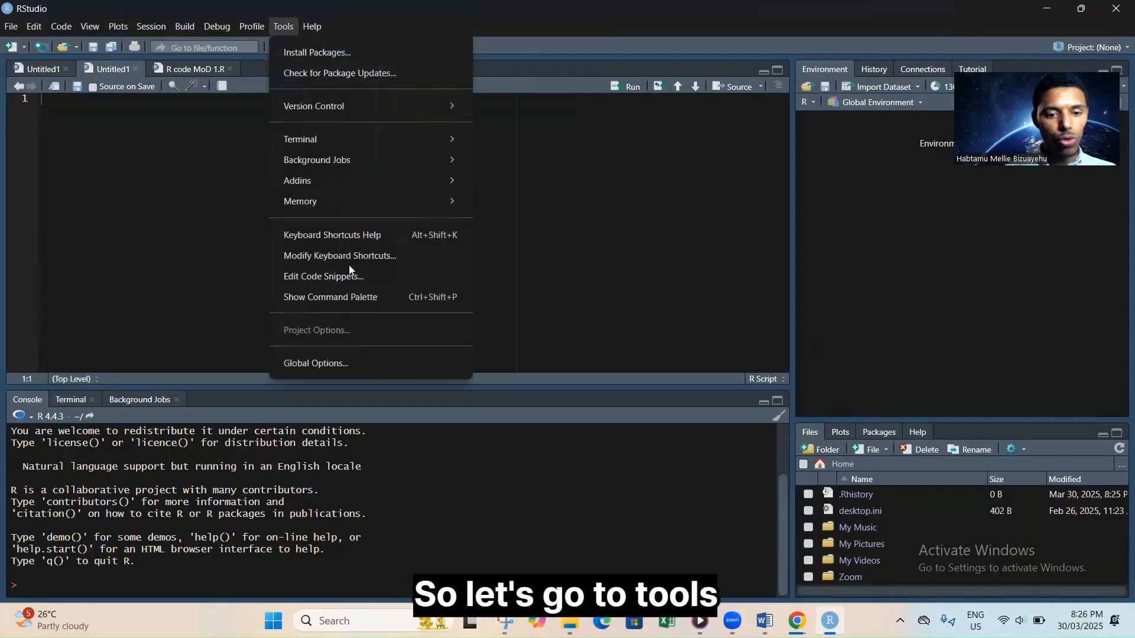
In Global Options Pane Layout, set Environment top-left, Files/Plots top-right, Source bottom-left, and apply.
click(329, 362)
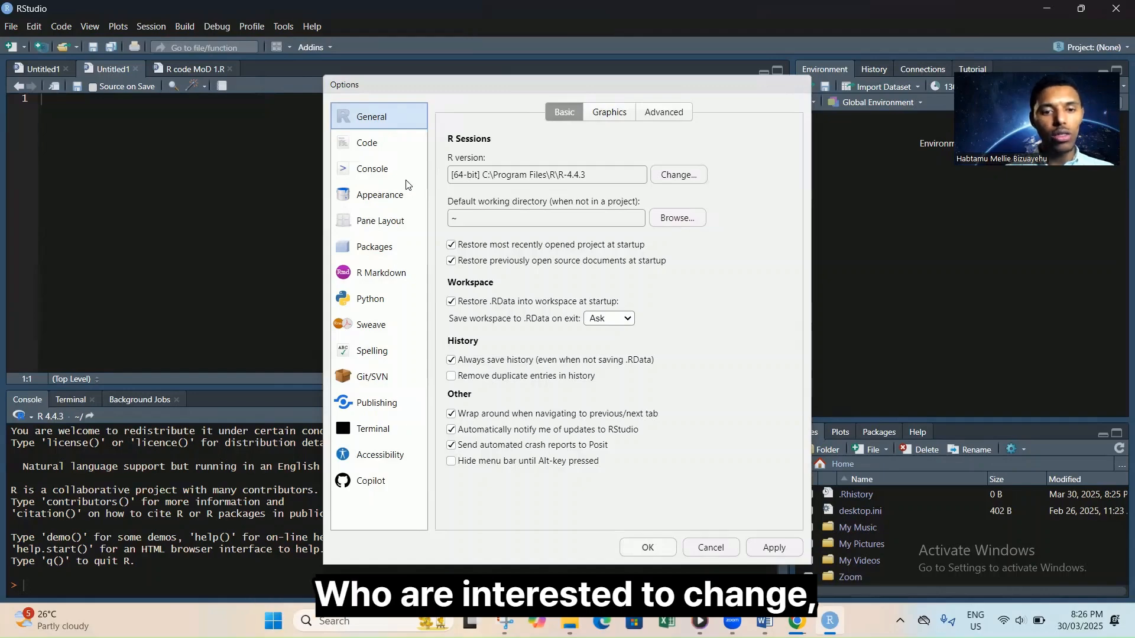
click(388, 228)
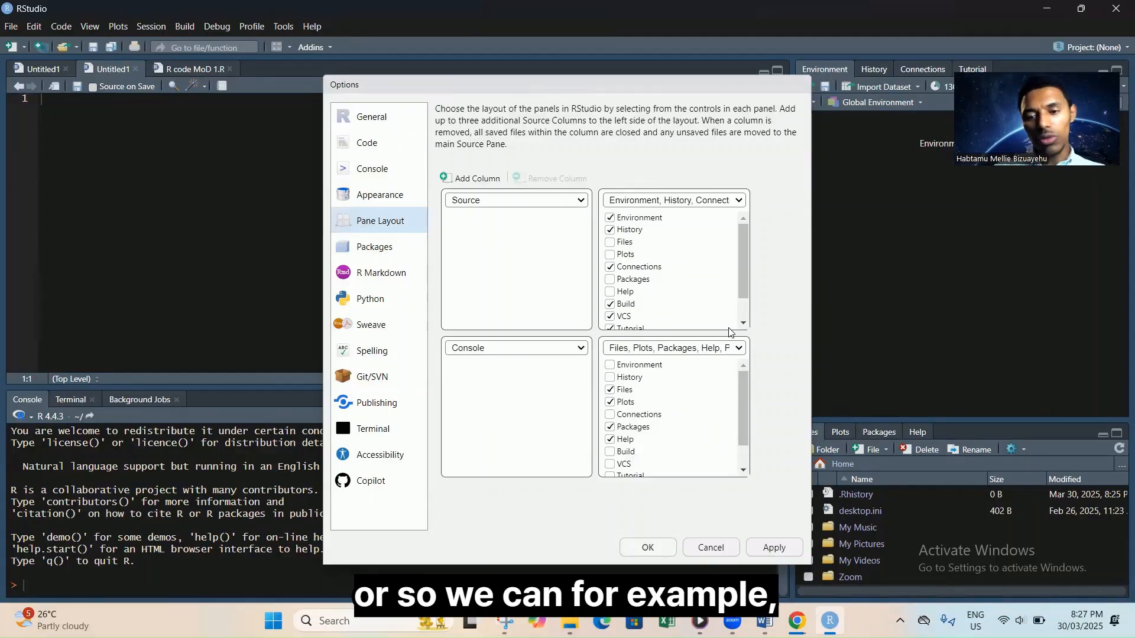
click(582, 204)
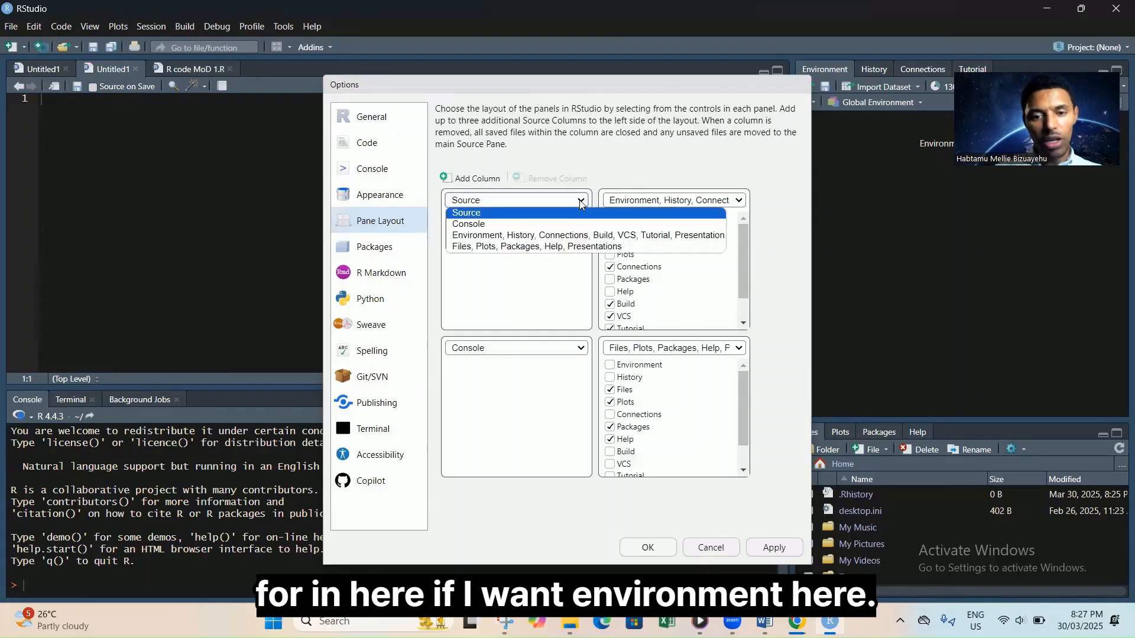
click(561, 239)
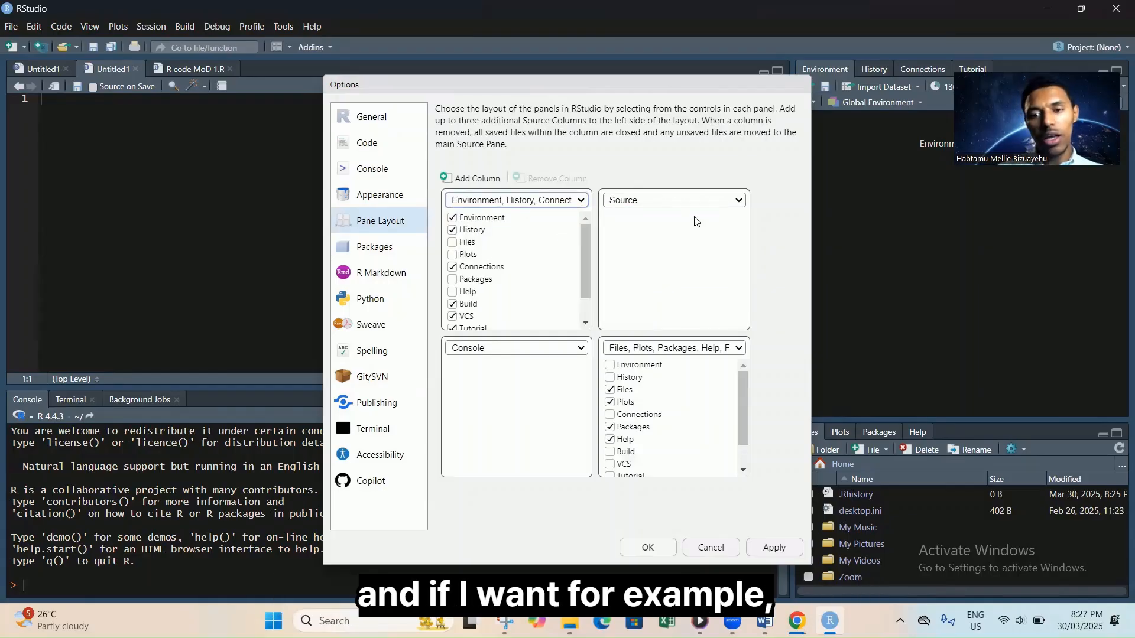
click(739, 202)
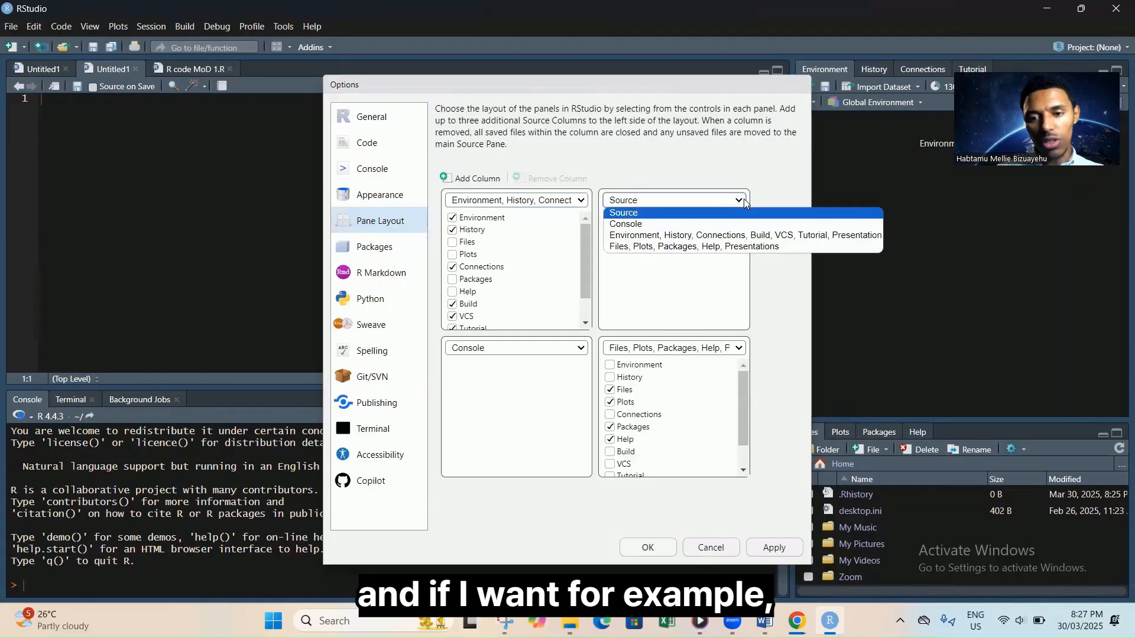
click(677, 248)
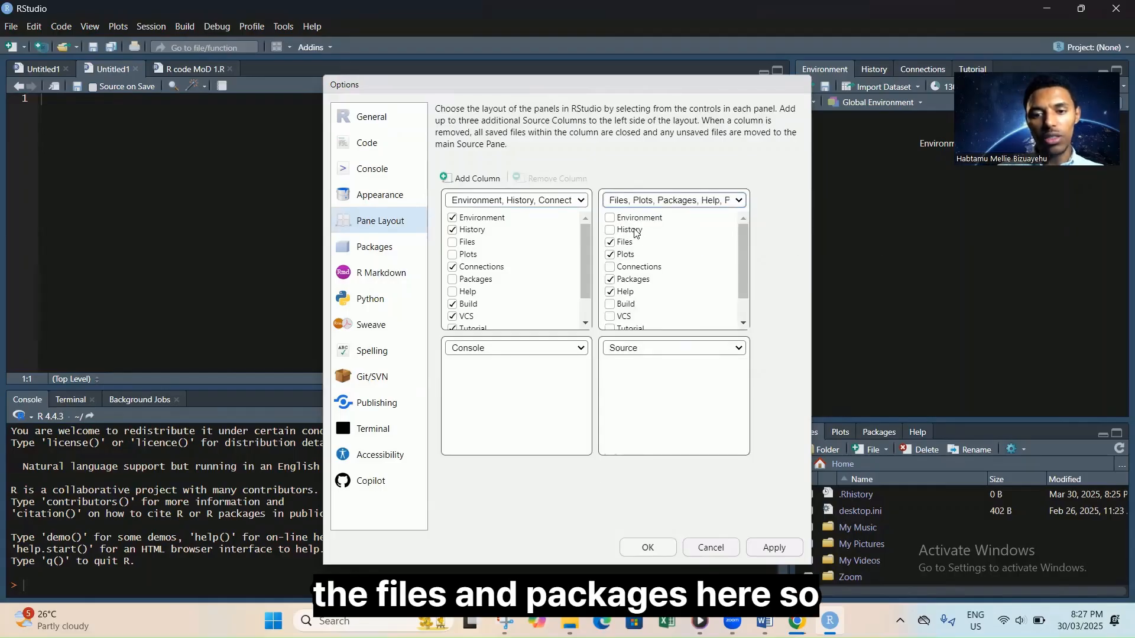
click(581, 349)
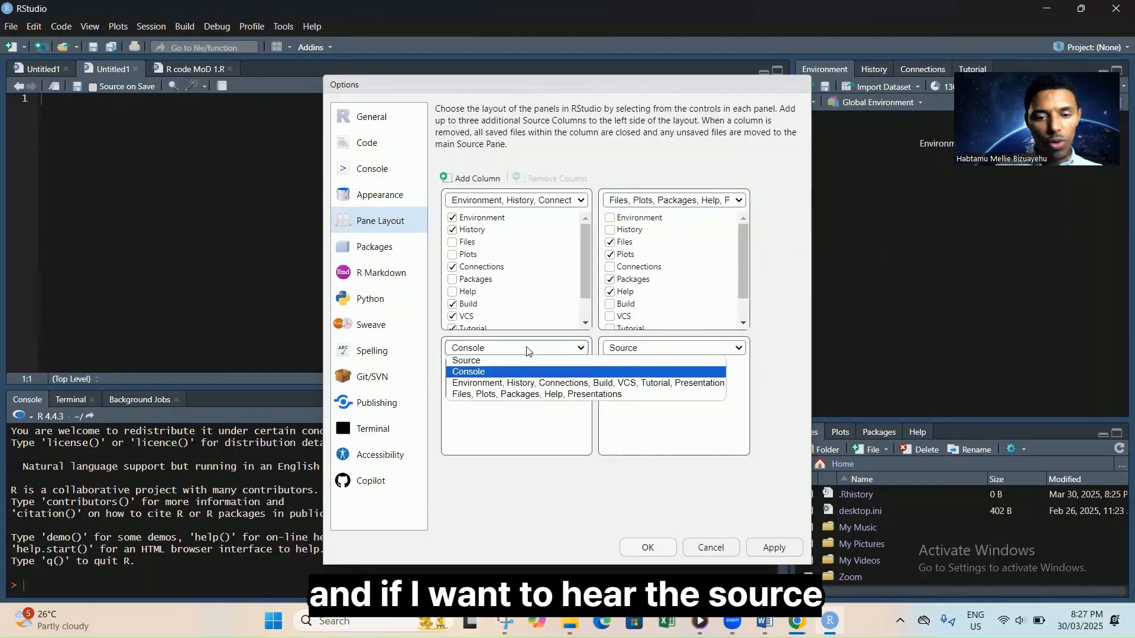
click(489, 362)
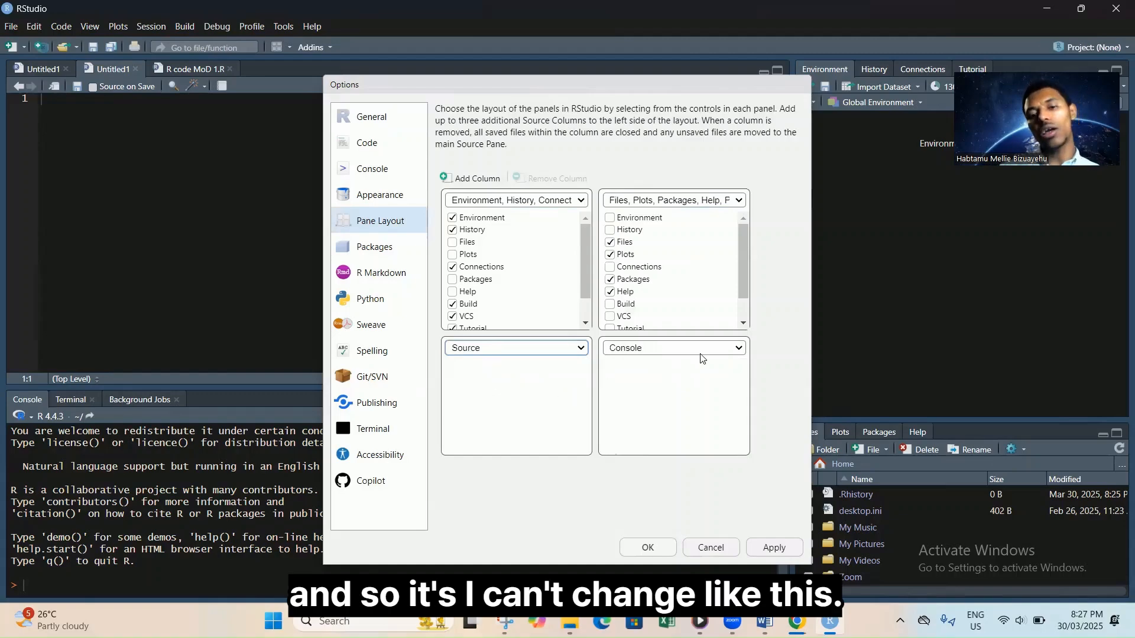
click(648, 547)
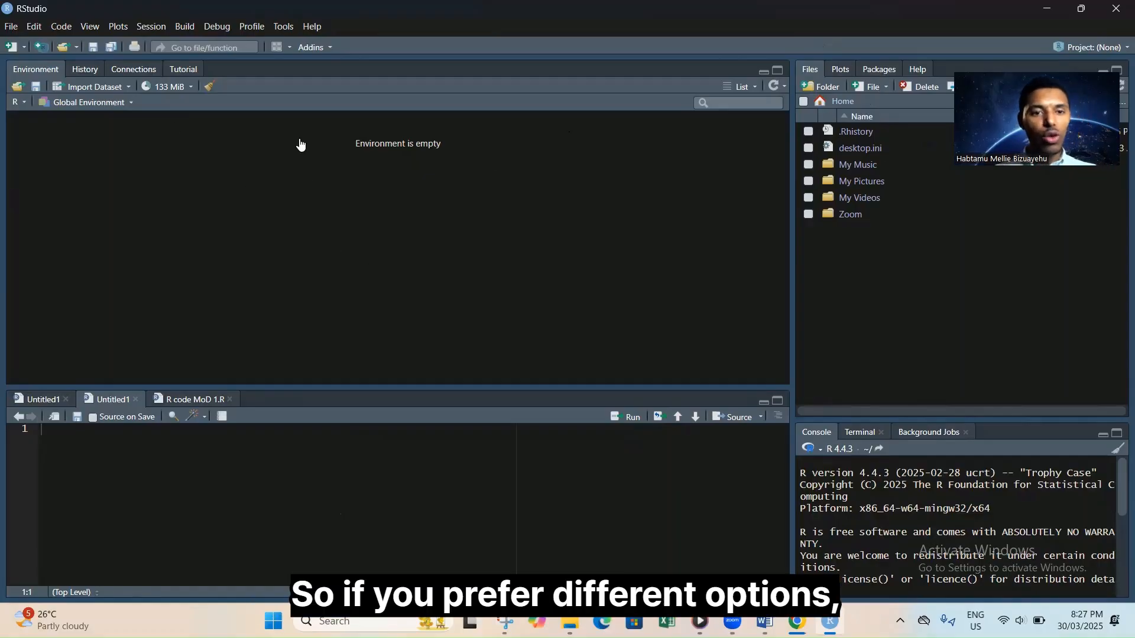
Reopen Pane Layout and put Environment, History, Connections in the top-right pane.
click(283, 27)
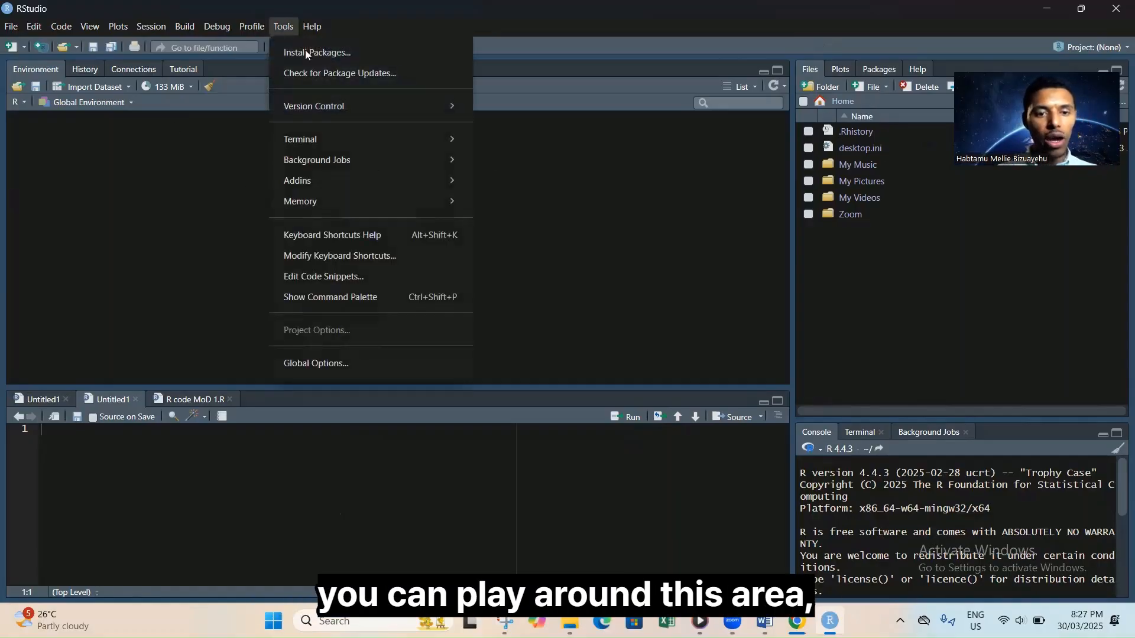
click(339, 362)
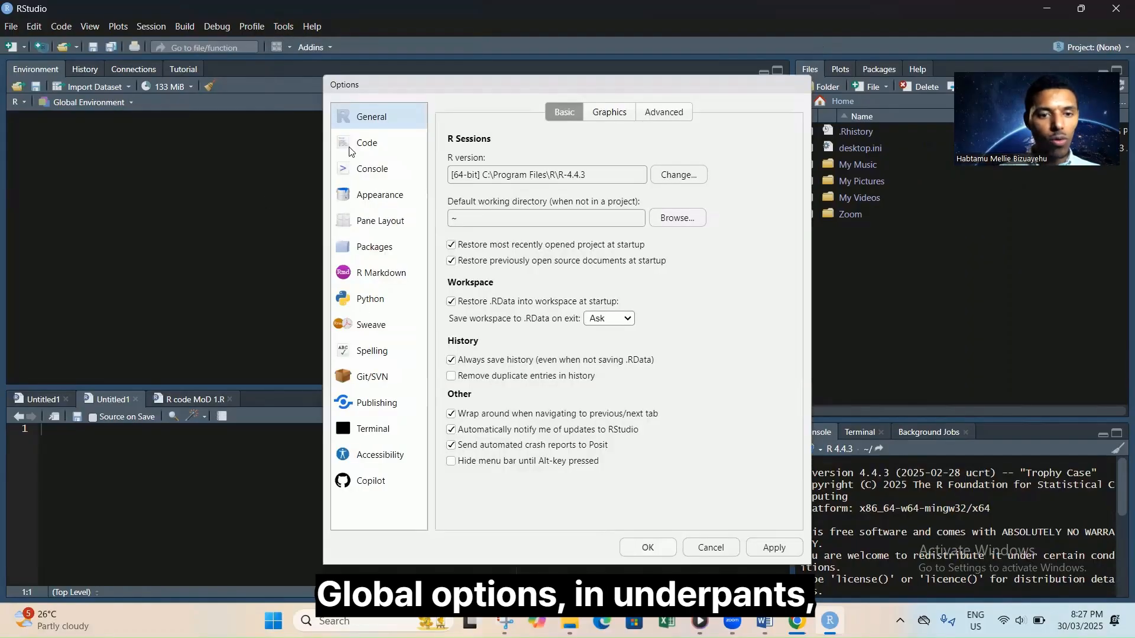
click(383, 221)
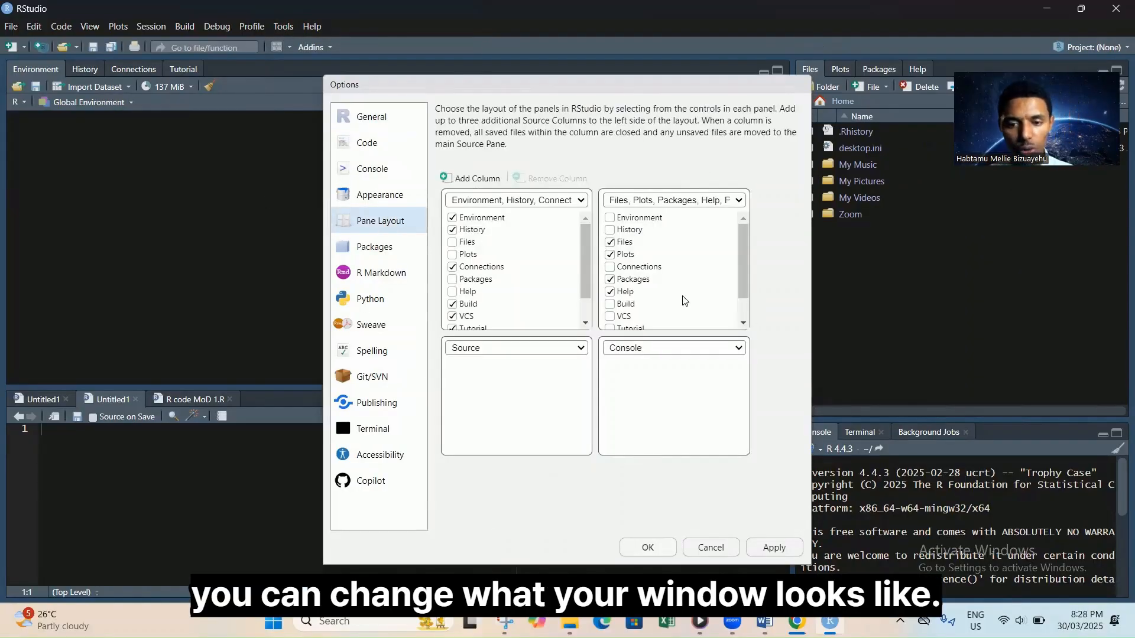
click(731, 347)
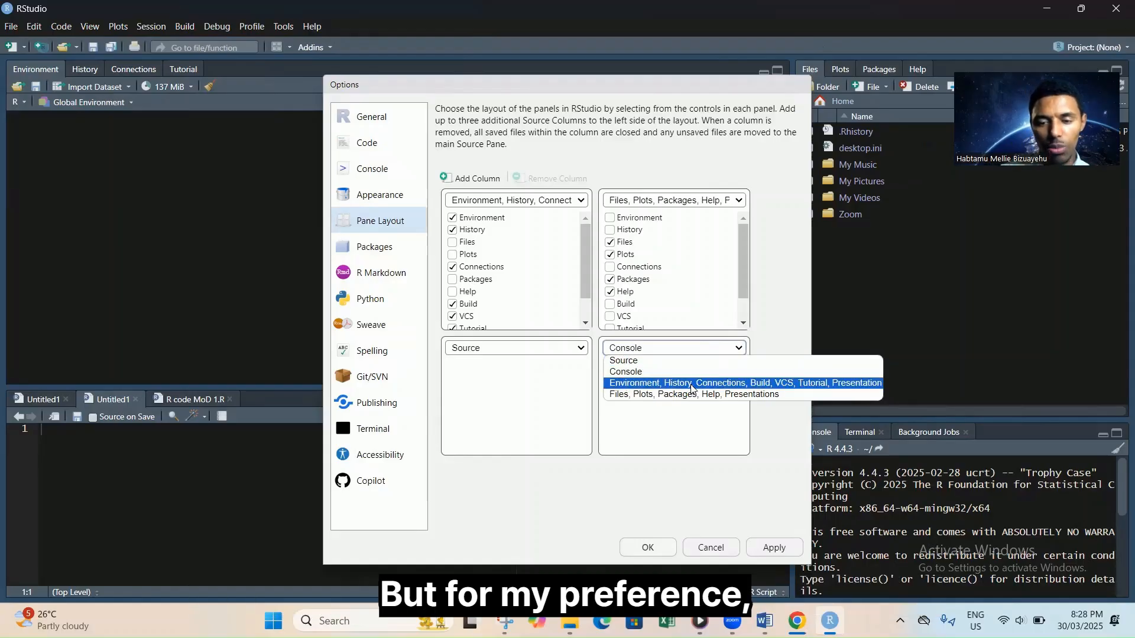
click(644, 204)
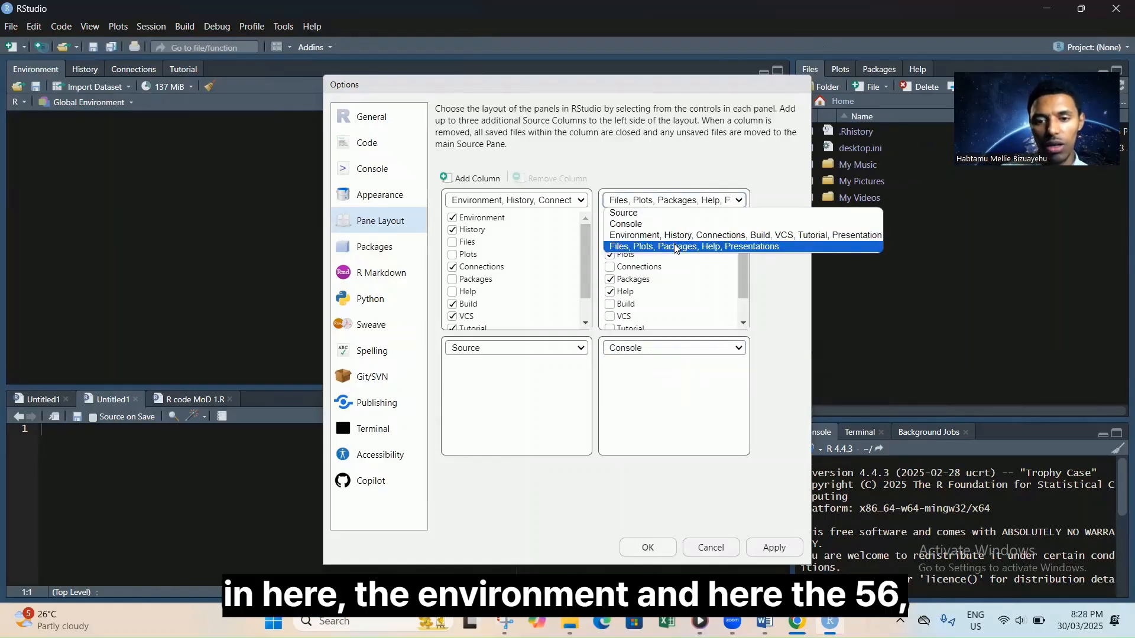
click(653, 237)
Put Files, Plots bottom-right and Source top-left, then add and remove a source column.
click(652, 348)
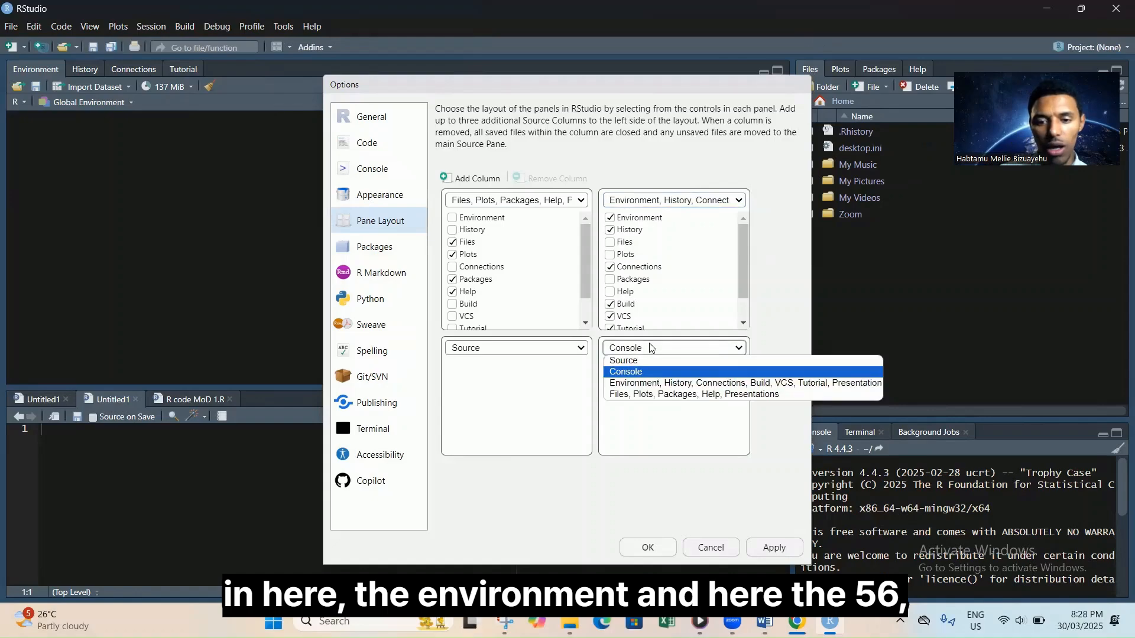
click(651, 394)
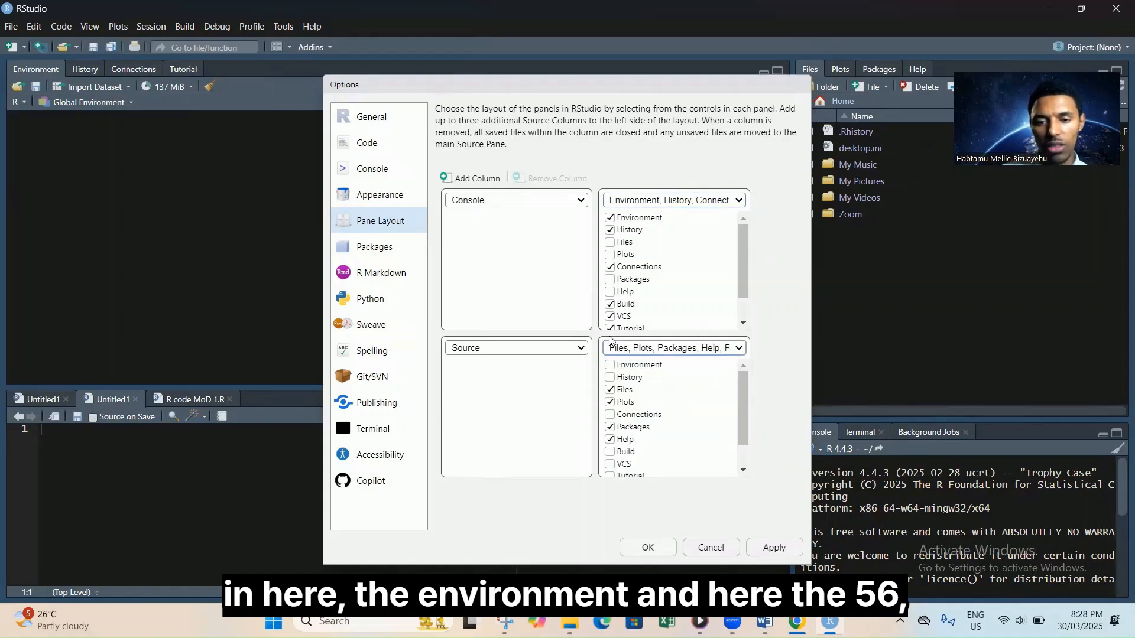
click(510, 204)
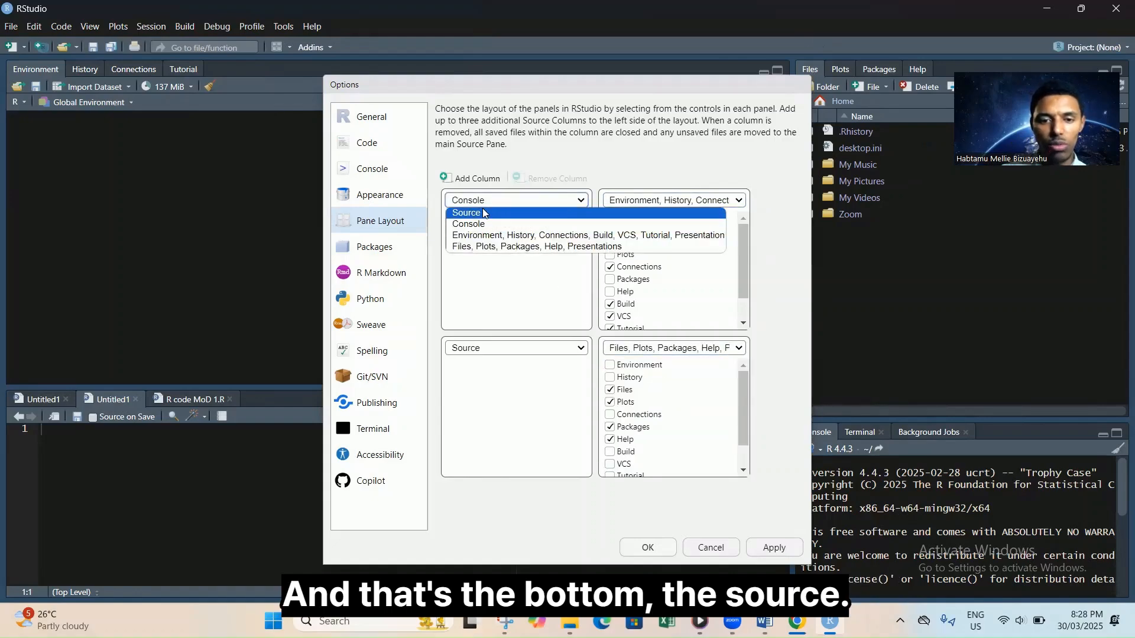
click(484, 213)
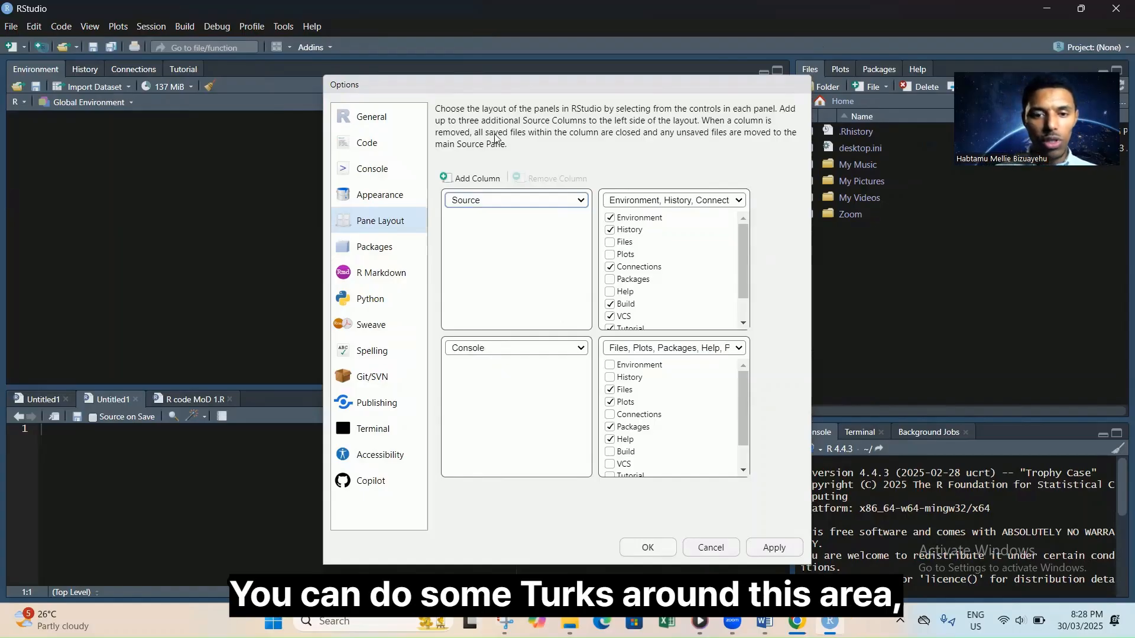
click(476, 179)
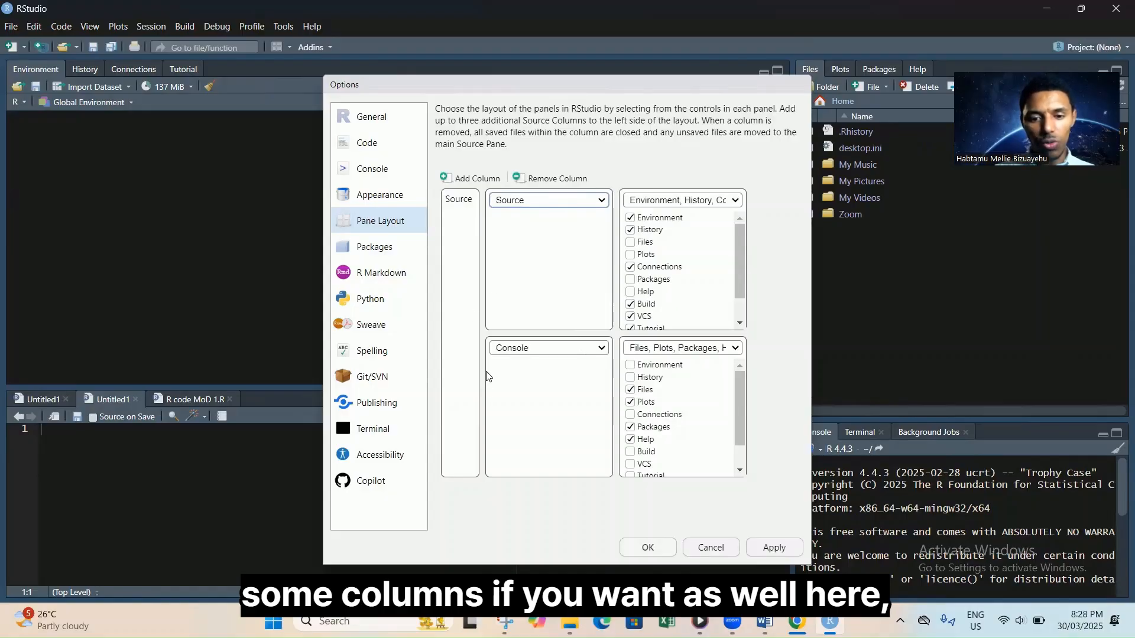
click(528, 183)
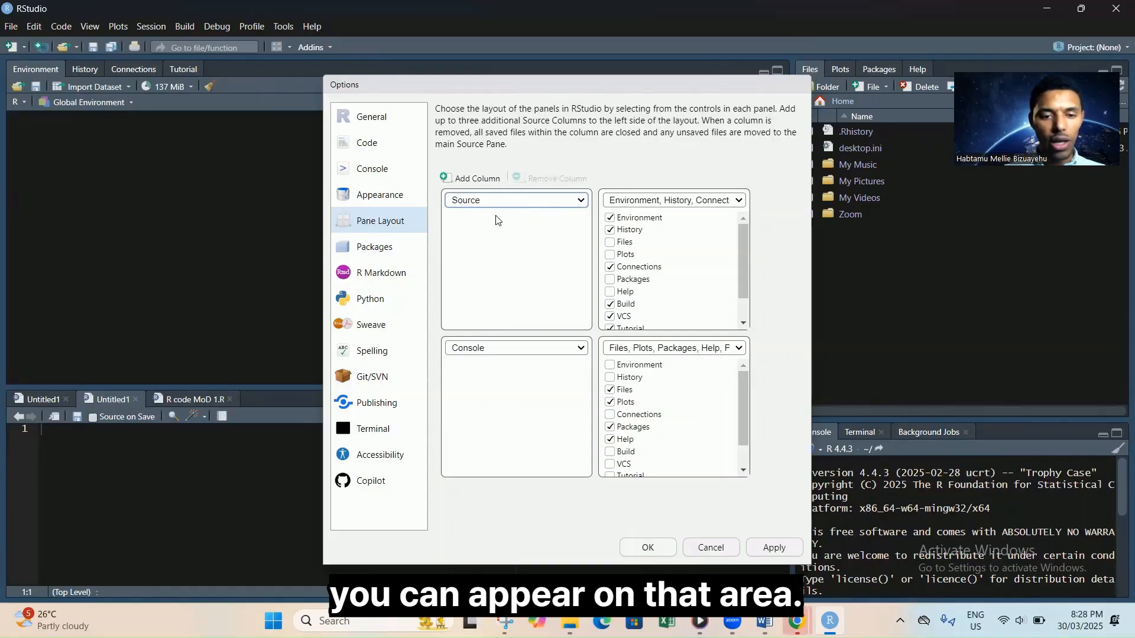
Apply the Sky theme in Appearance settings and close the Options dialog.
click(379, 201)
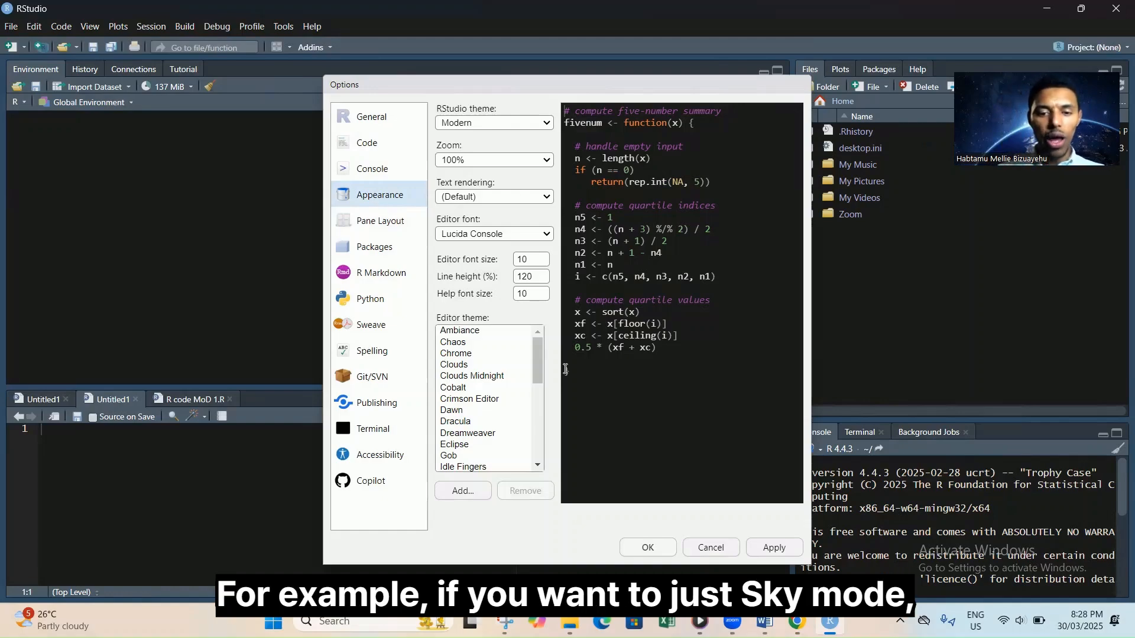
click(547, 123)
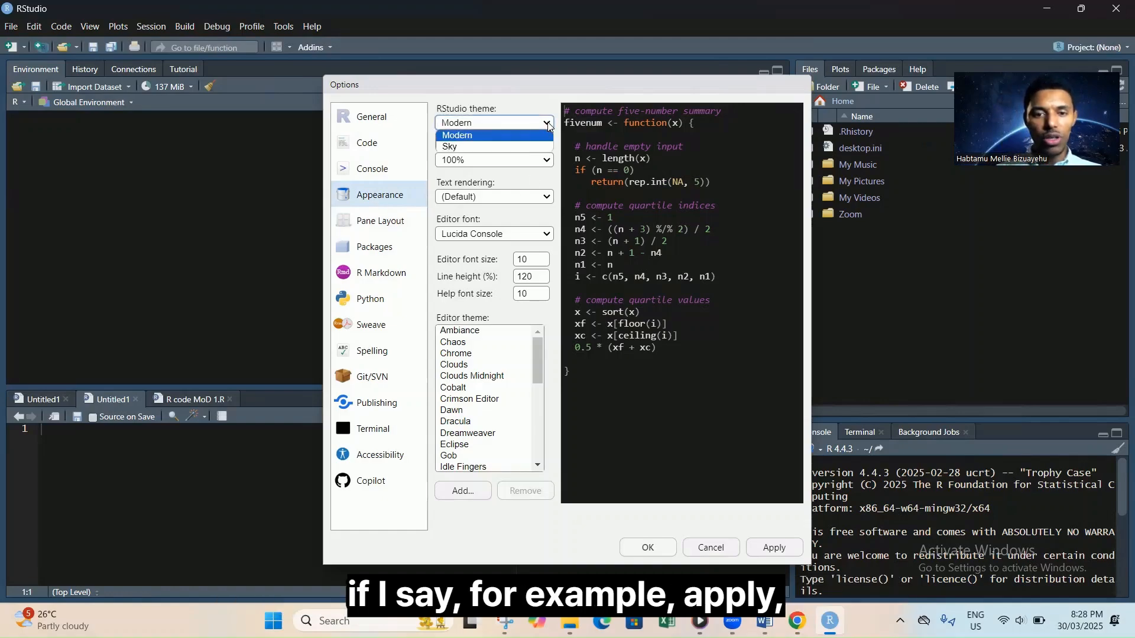
click(483, 149)
click(772, 555)
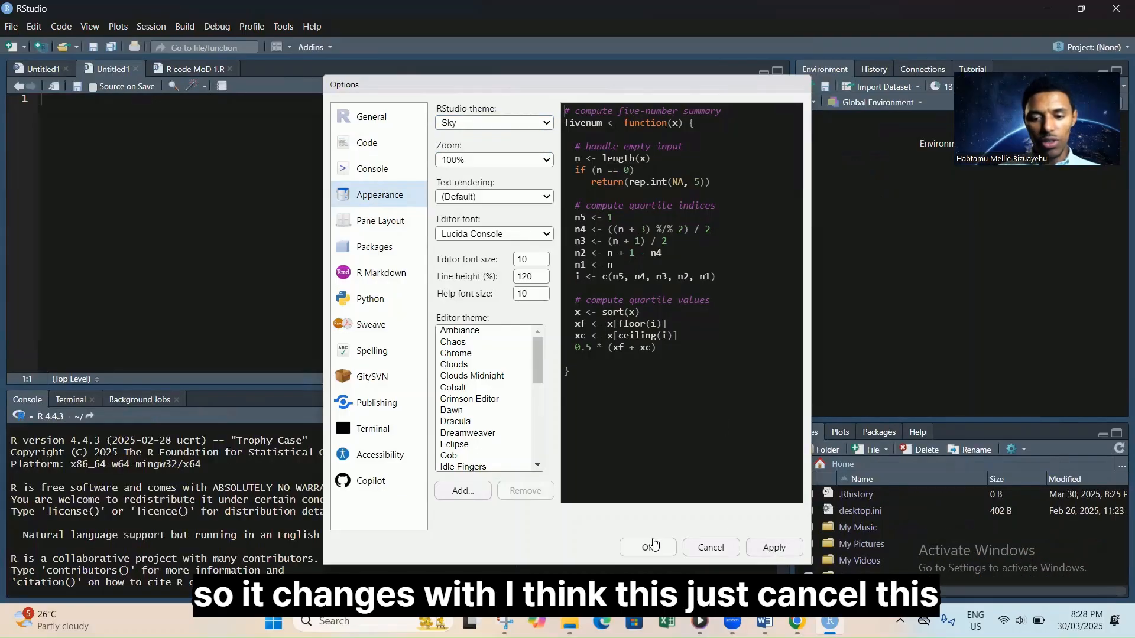
click(649, 547)
Reopen Global Options Appearance and set the zoom to 125%.
click(283, 26)
click(315, 363)
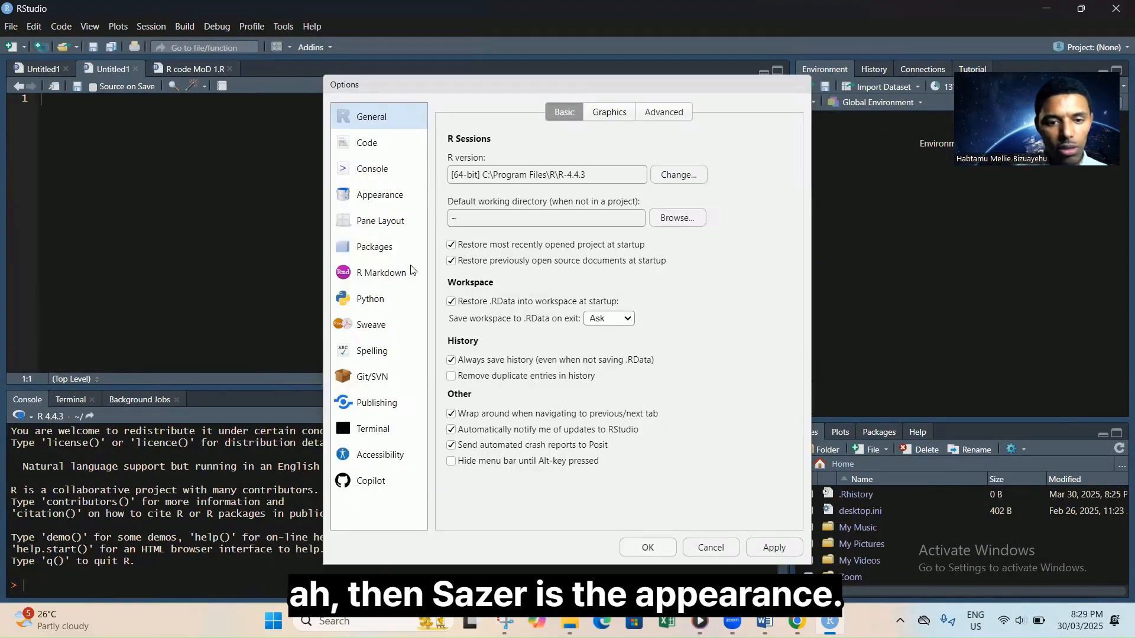
click(380, 198)
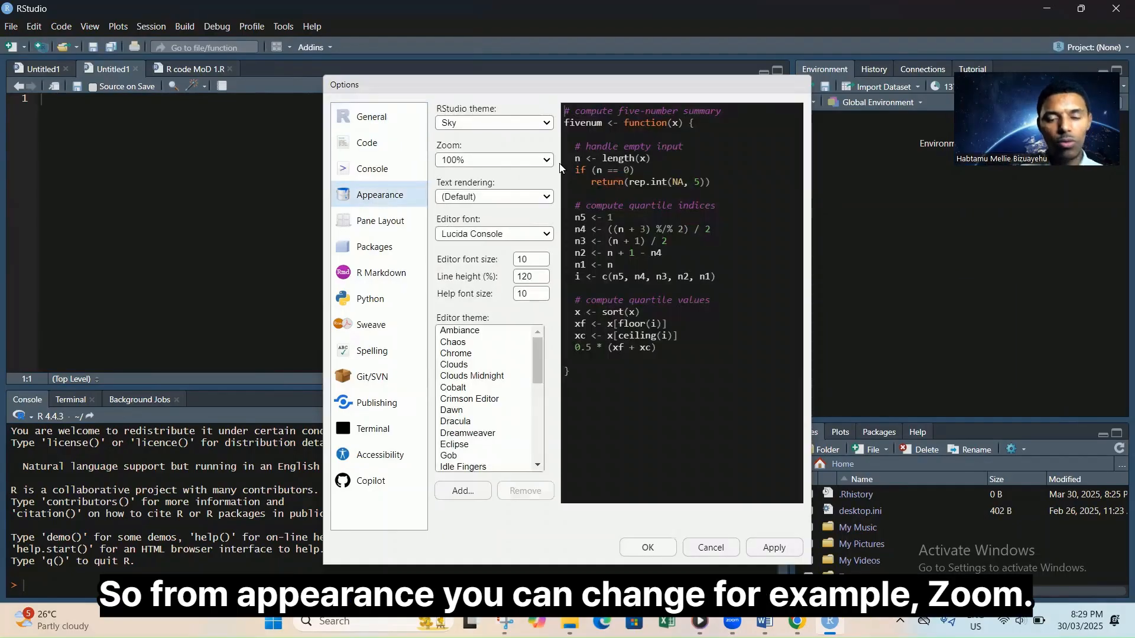
click(536, 161)
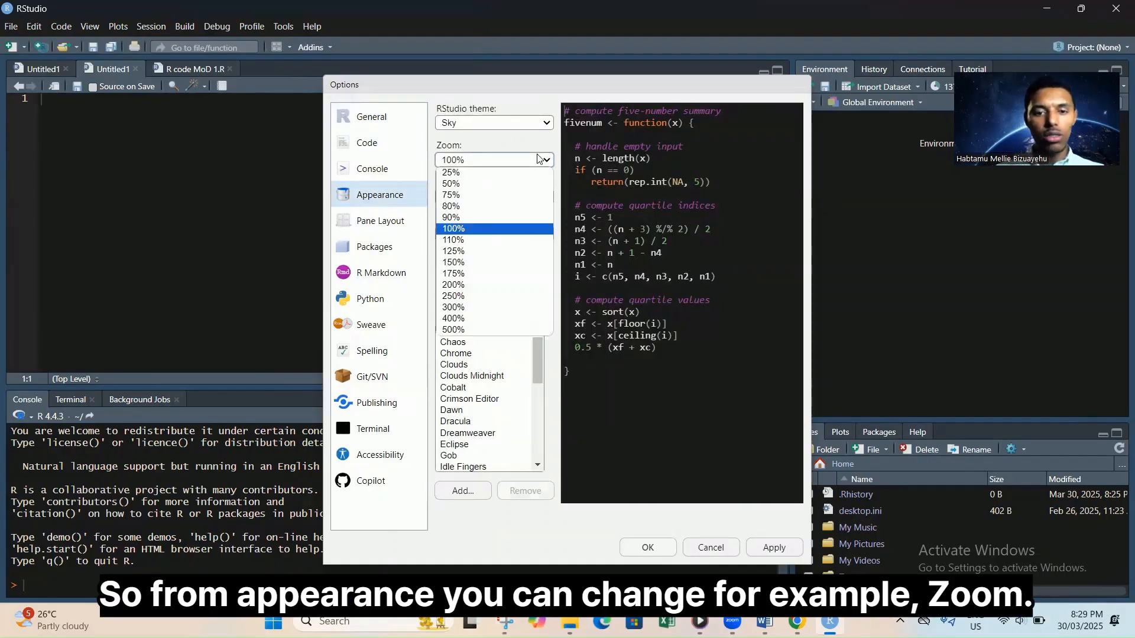
key(Escape)
click(503, 259)
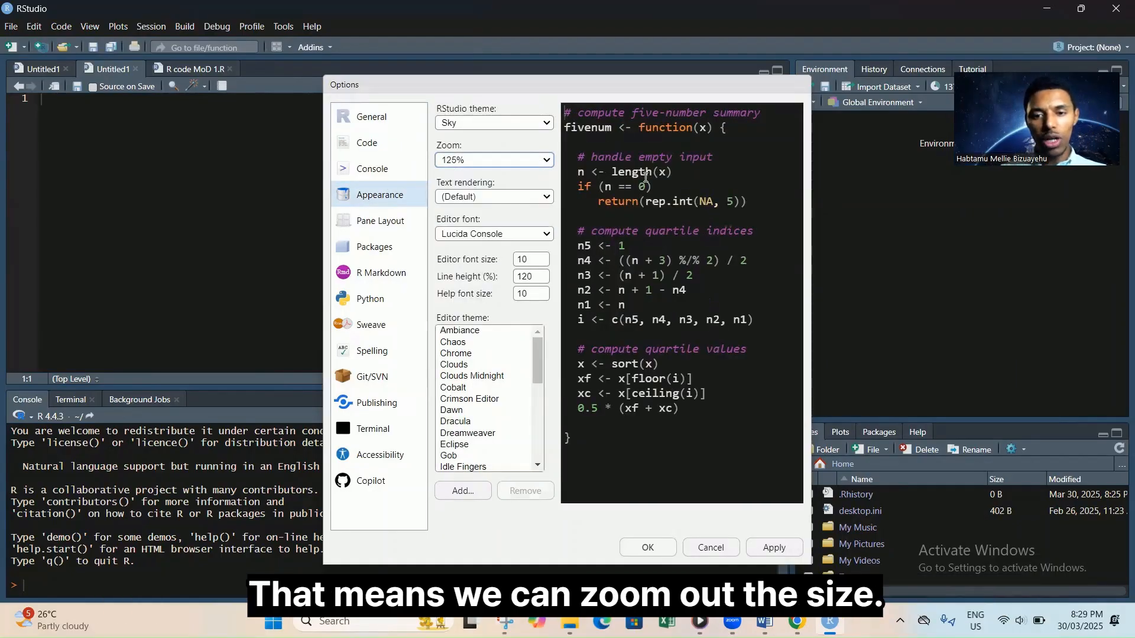
Try Geometric Precision text rendering, then set it back to (Default).
click(511, 200)
click(521, 221)
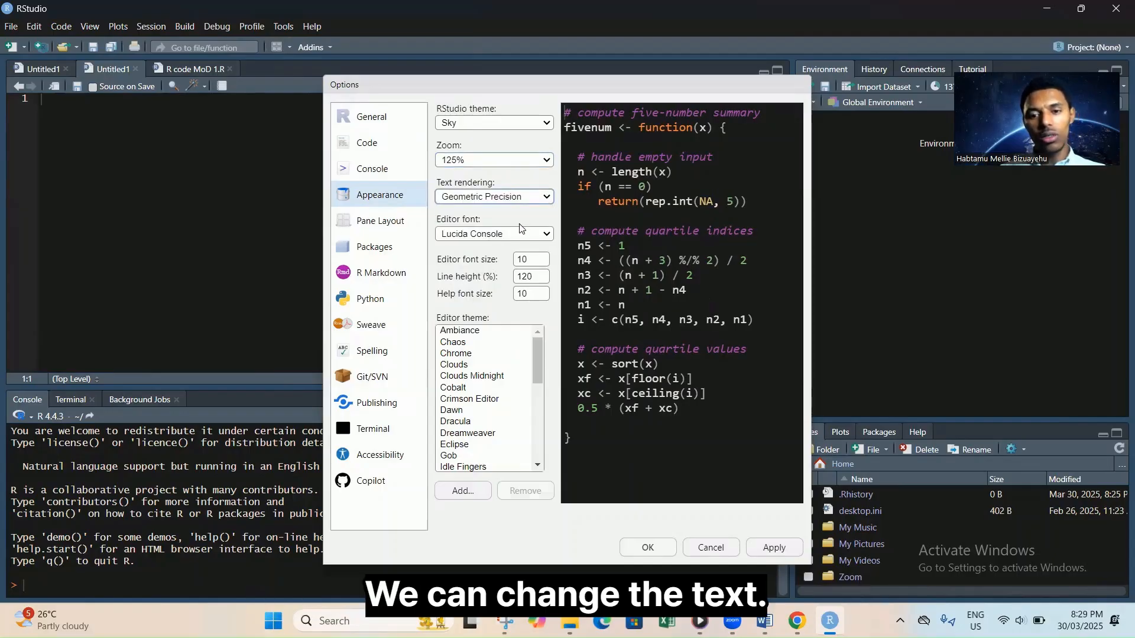
click(548, 199)
click(507, 203)
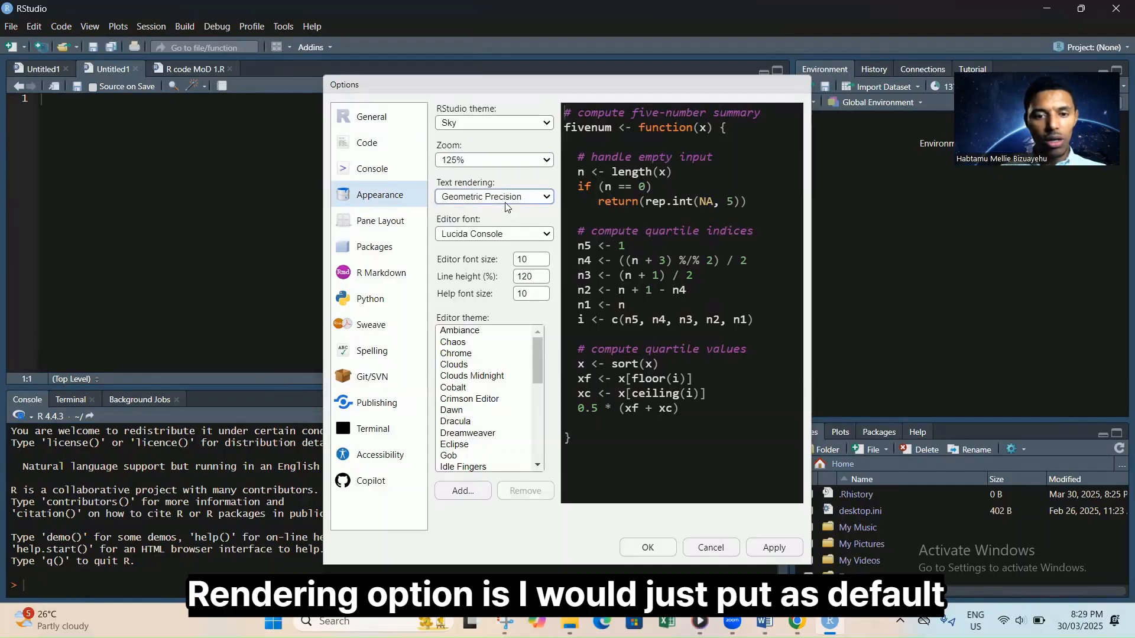
click(512, 200)
click(488, 208)
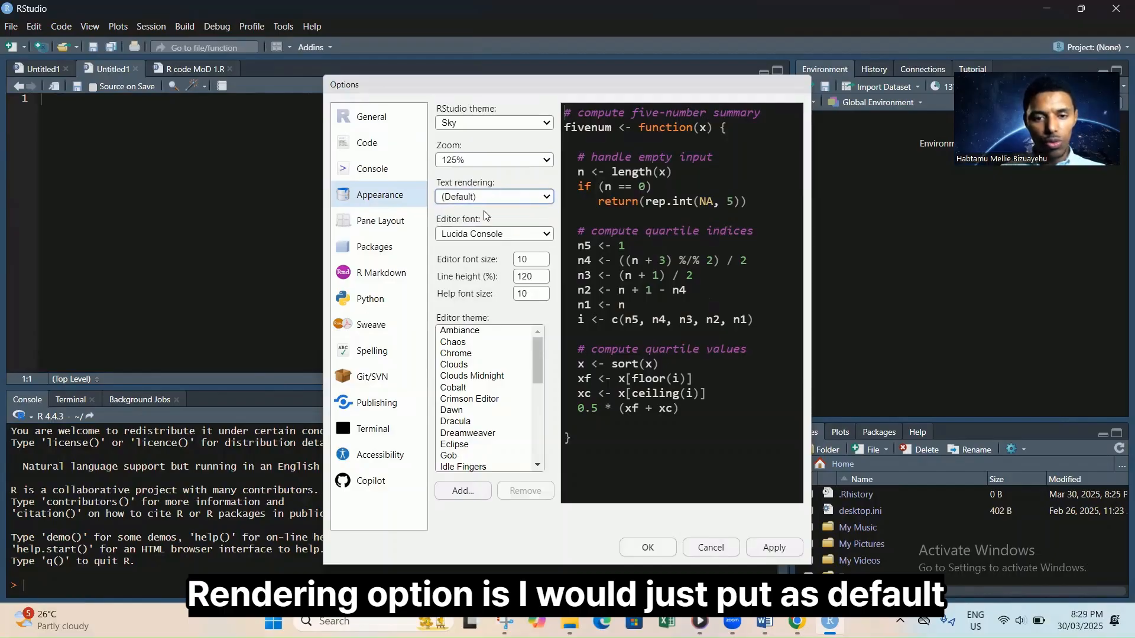
Compare Consolas with Lucida Console, settling on Lucida Console as the editor font.
click(512, 235)
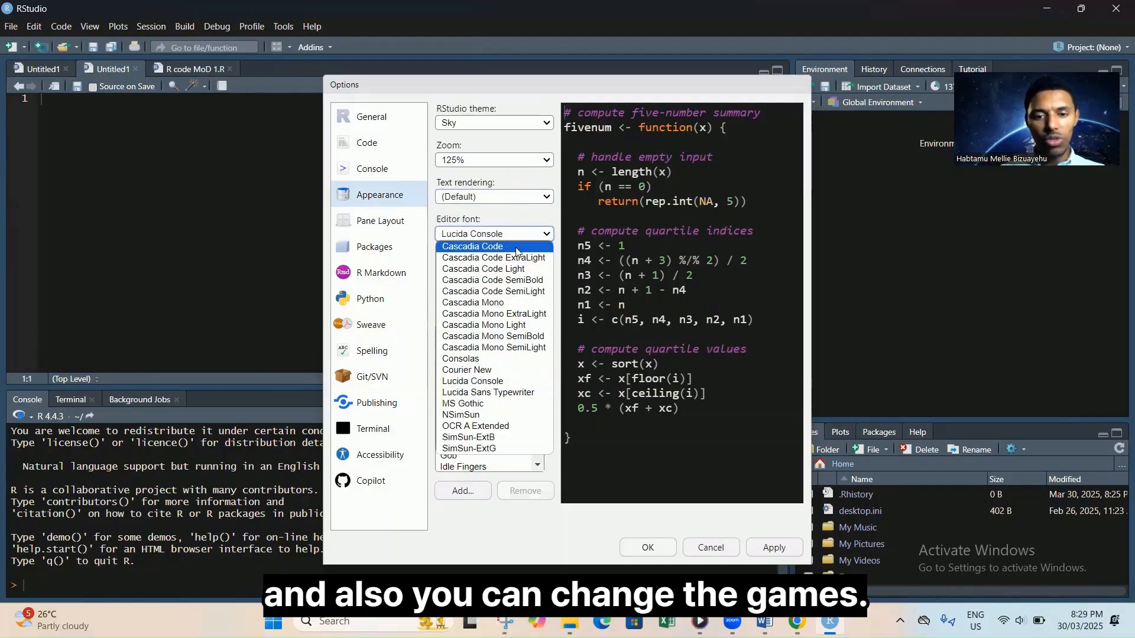
click(528, 381)
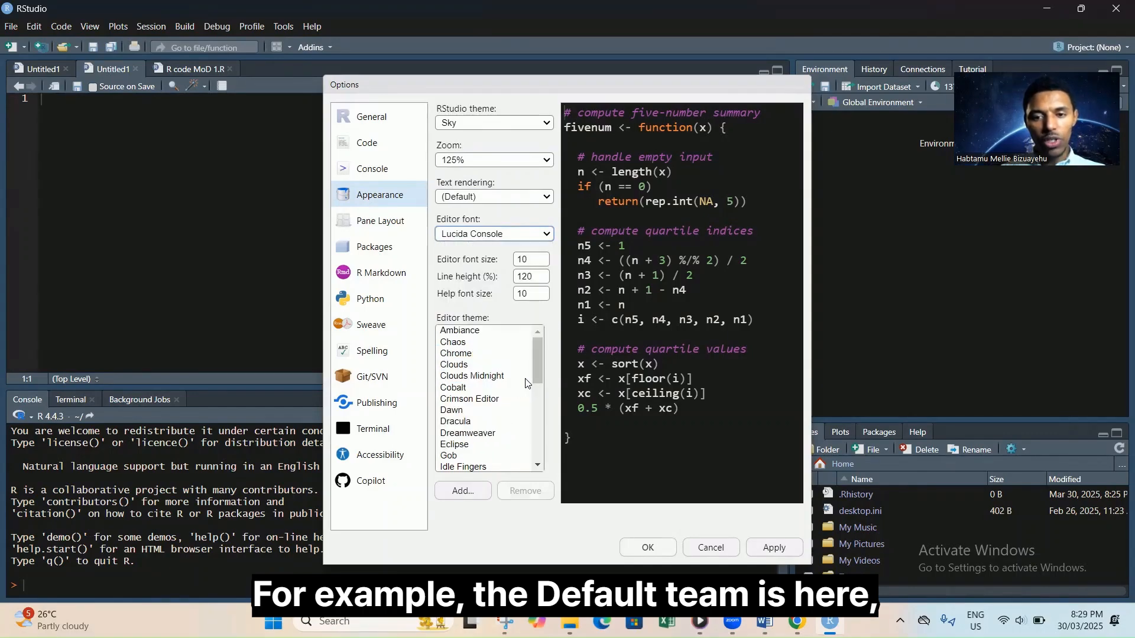
click(547, 234)
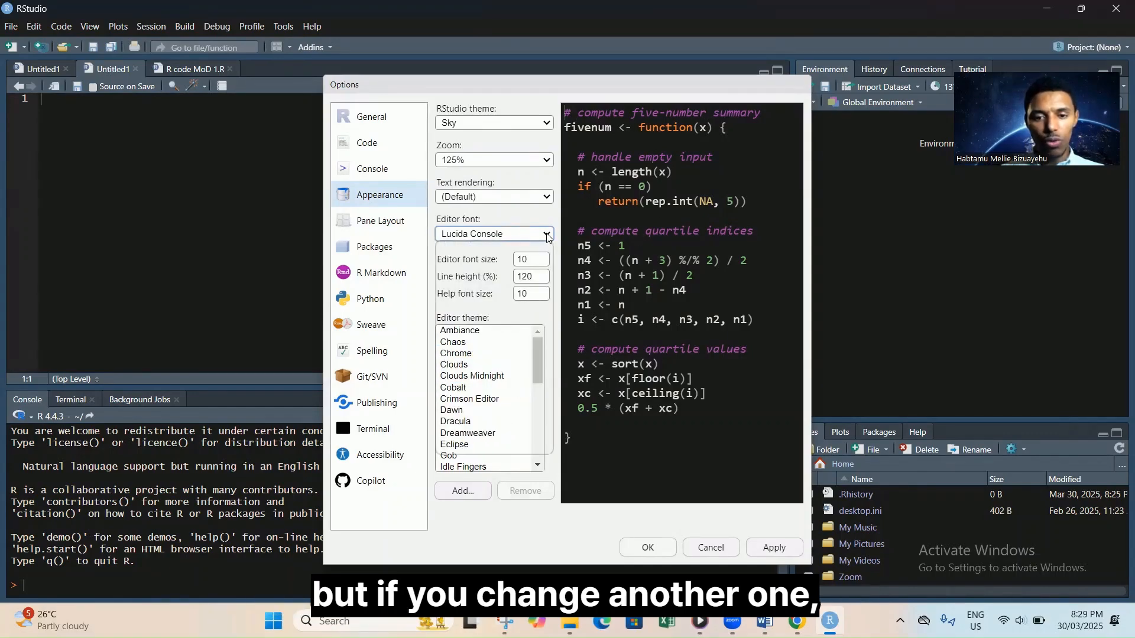
click(498, 359)
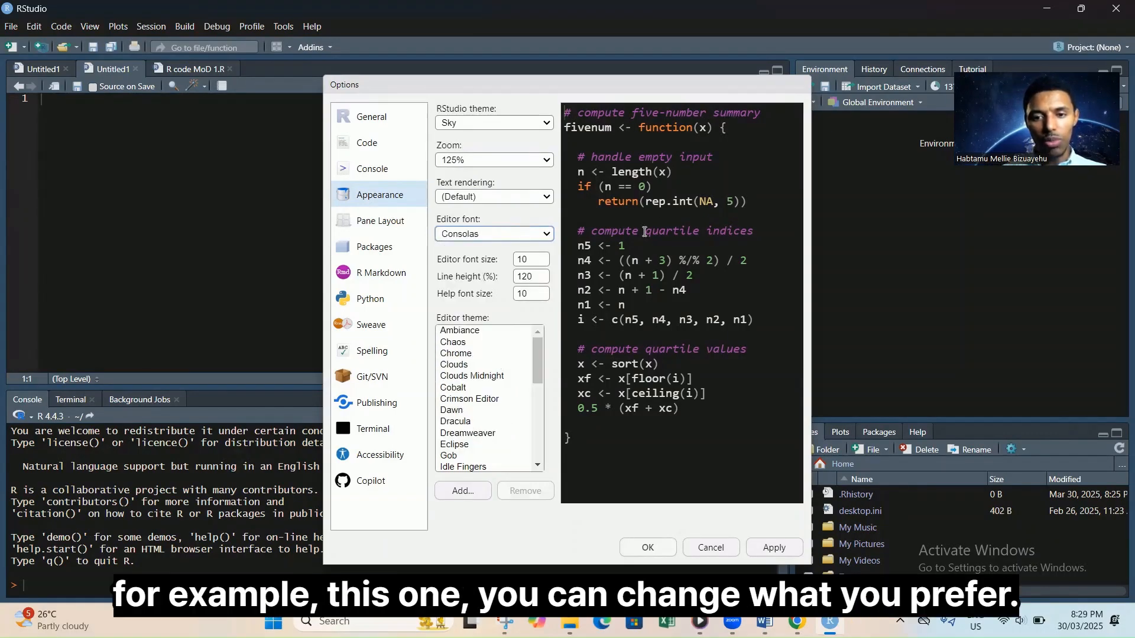
click(548, 237)
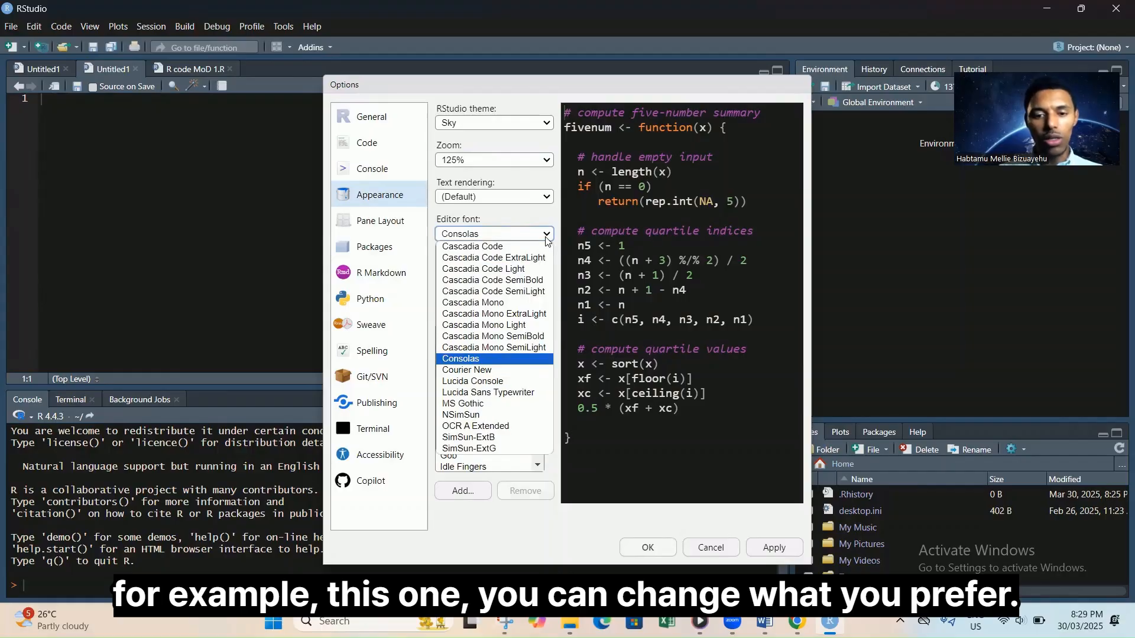
click(516, 382)
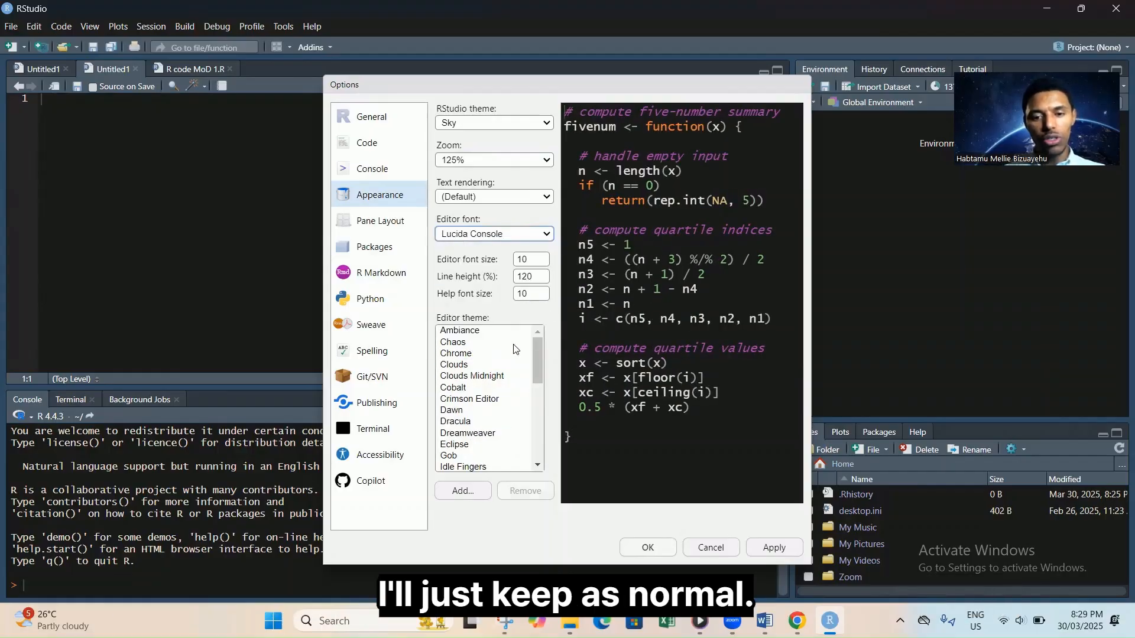
Set editor font size to 14, line height to 125%, and help font size to 10.
click(530, 261)
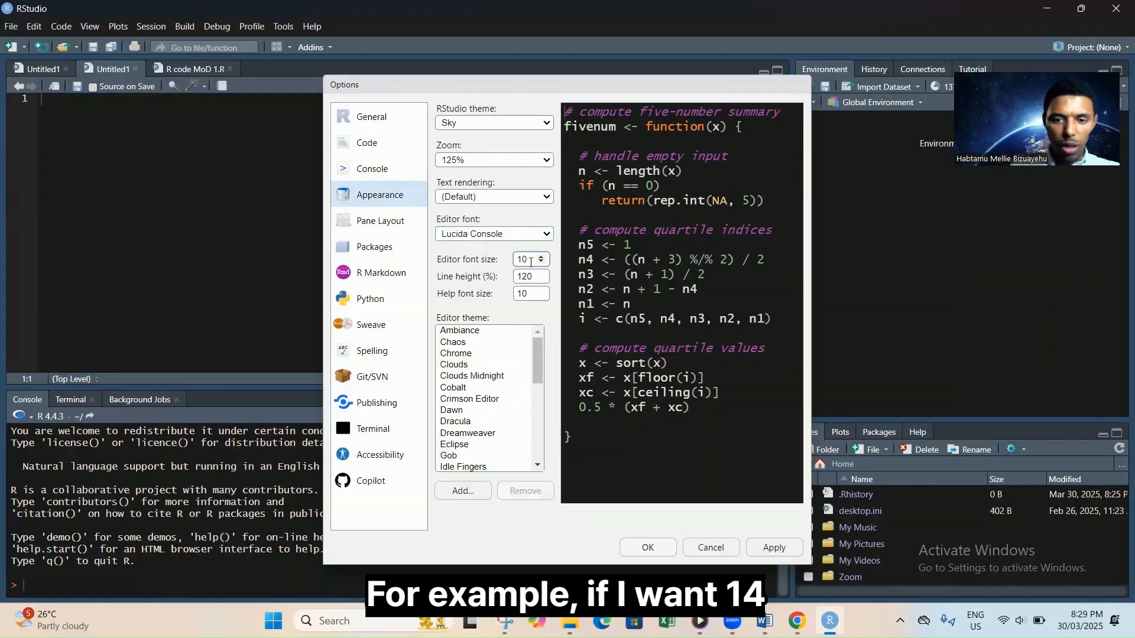
text(4)
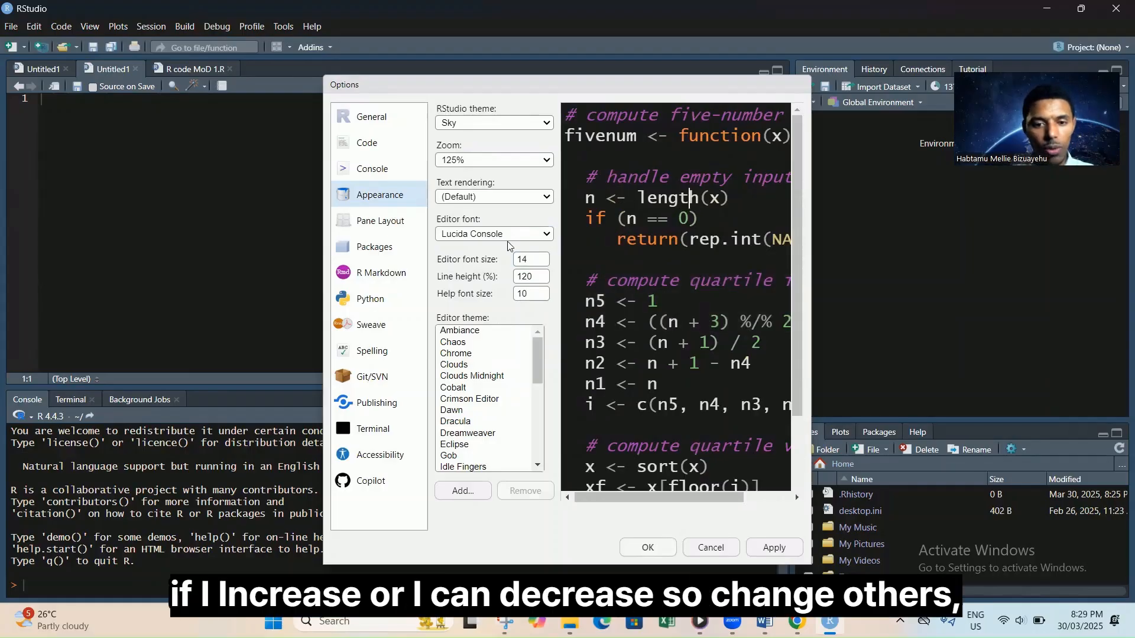
click(542, 280)
click(540, 273)
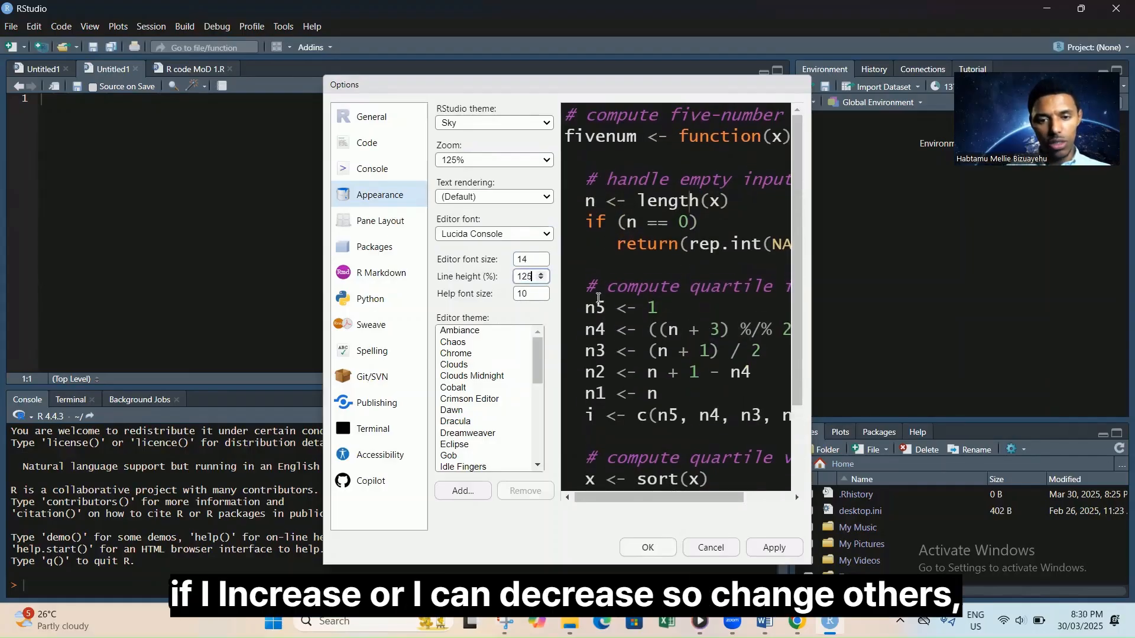
click(544, 297)
click(540, 291)
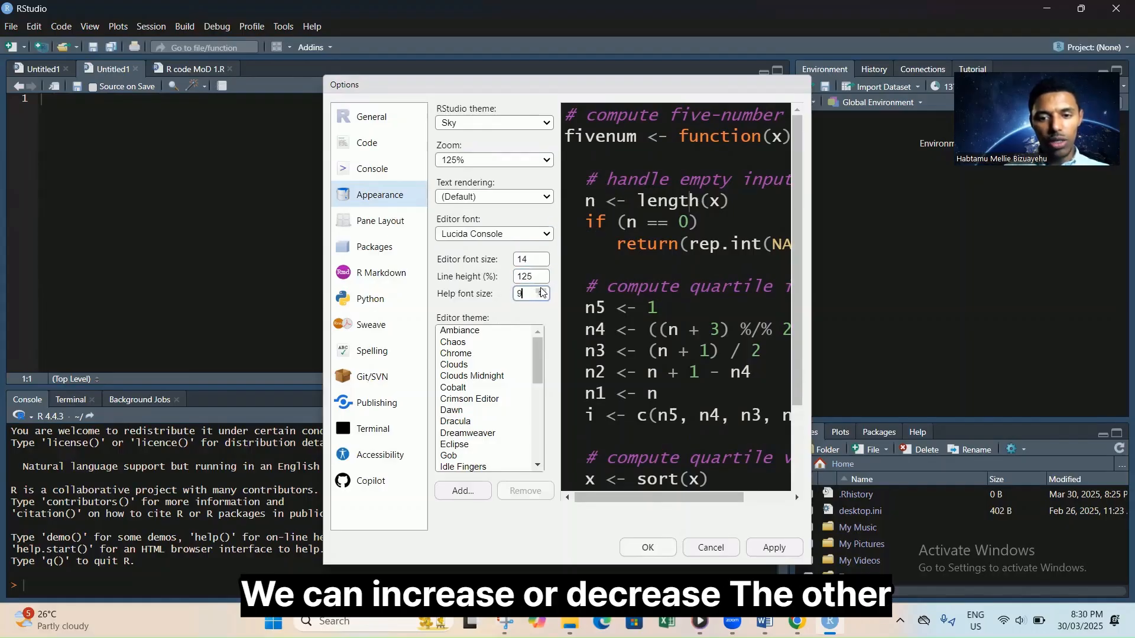
click(541, 291)
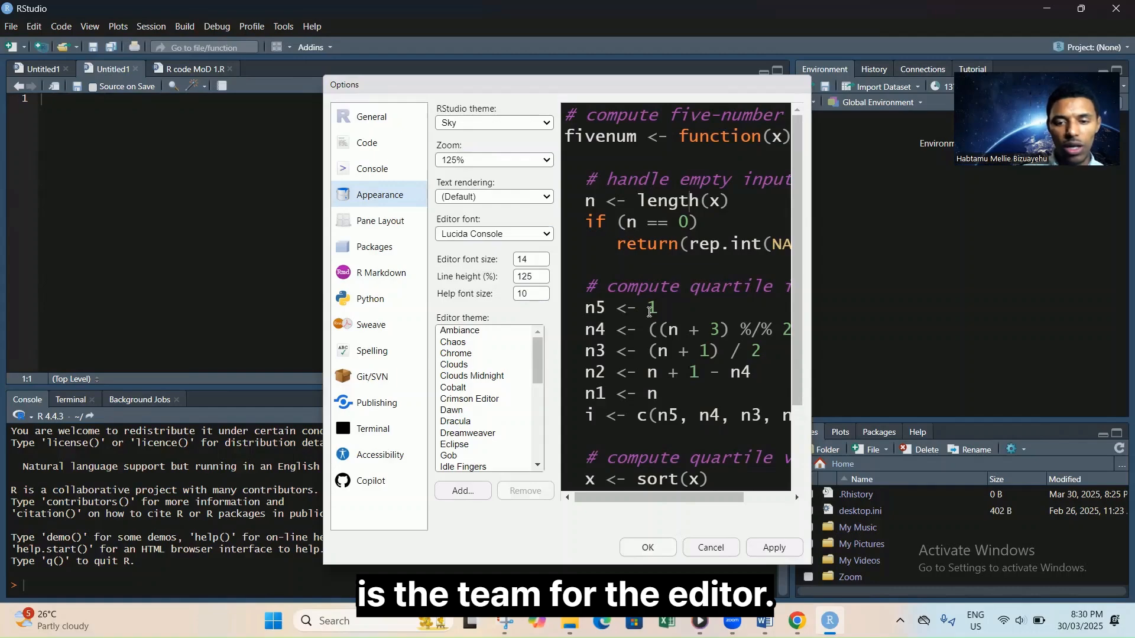
drag(538, 366, 528, 395)
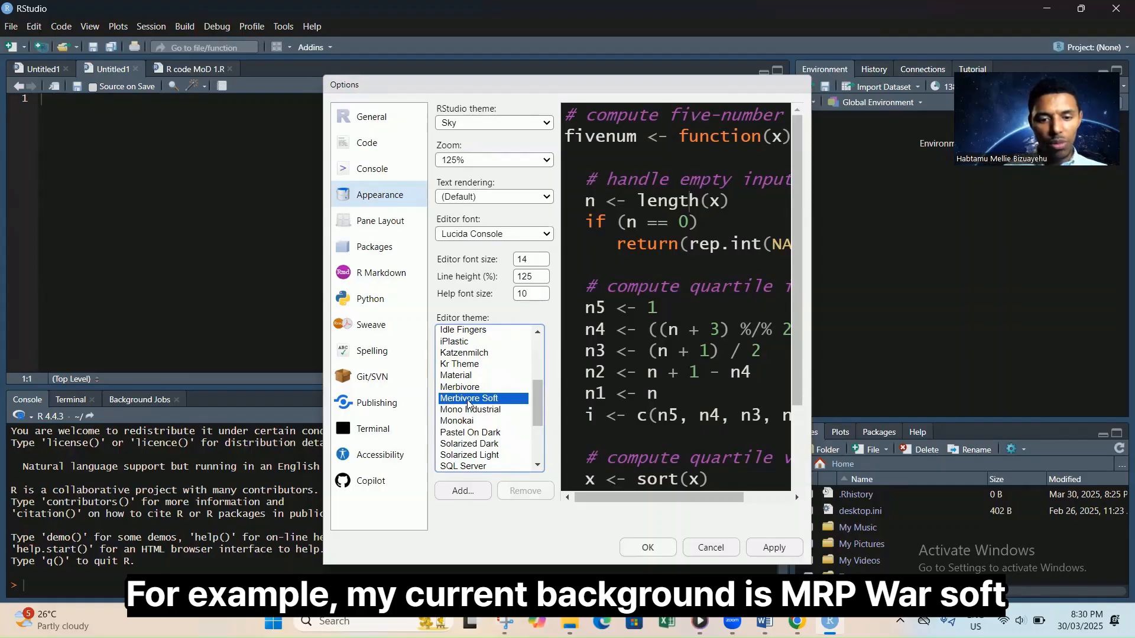
Preview Merbivore, Material, Kr Theme and earlier editor themes up to Crimson Editor.
click(480, 387)
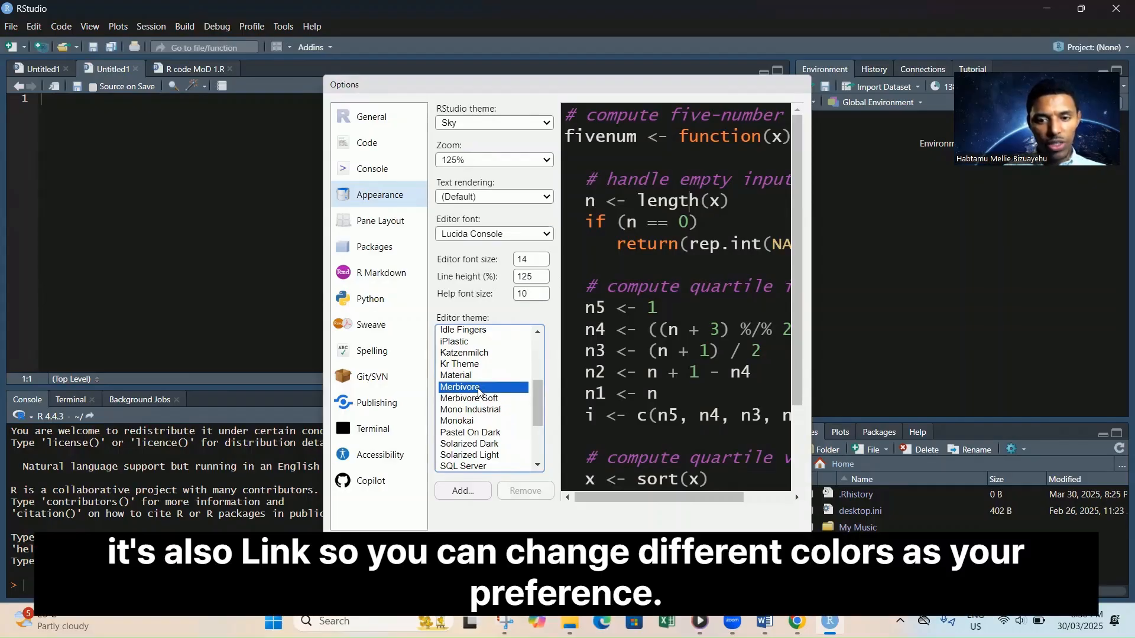
click(479, 376)
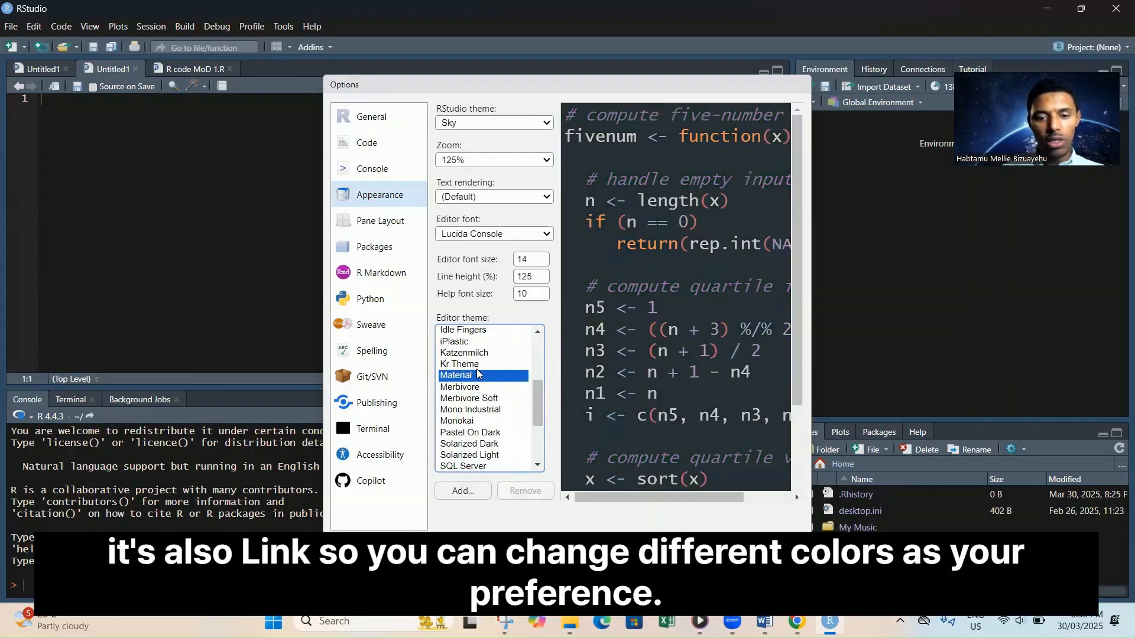
click(478, 366)
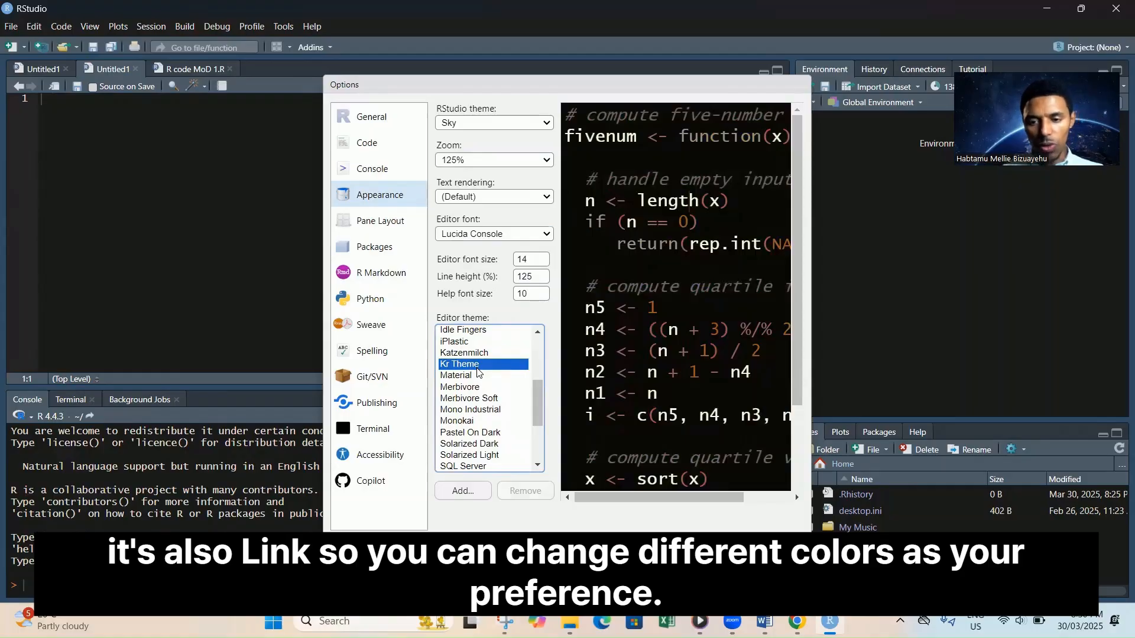
key(Up)
key(Up)
key(Up)
key(Up)
key(Up)
key(Up)
key(Up)
key(Up)
key(Up)
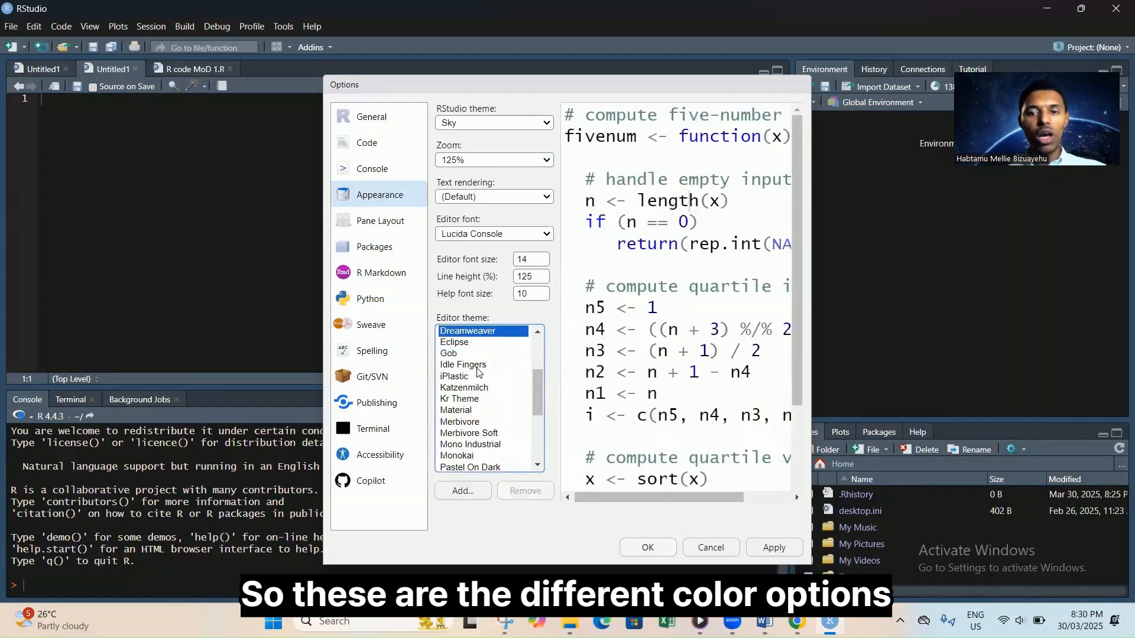
key(Up)
key(Up)
key(Up)
key(Up)
key(Up)
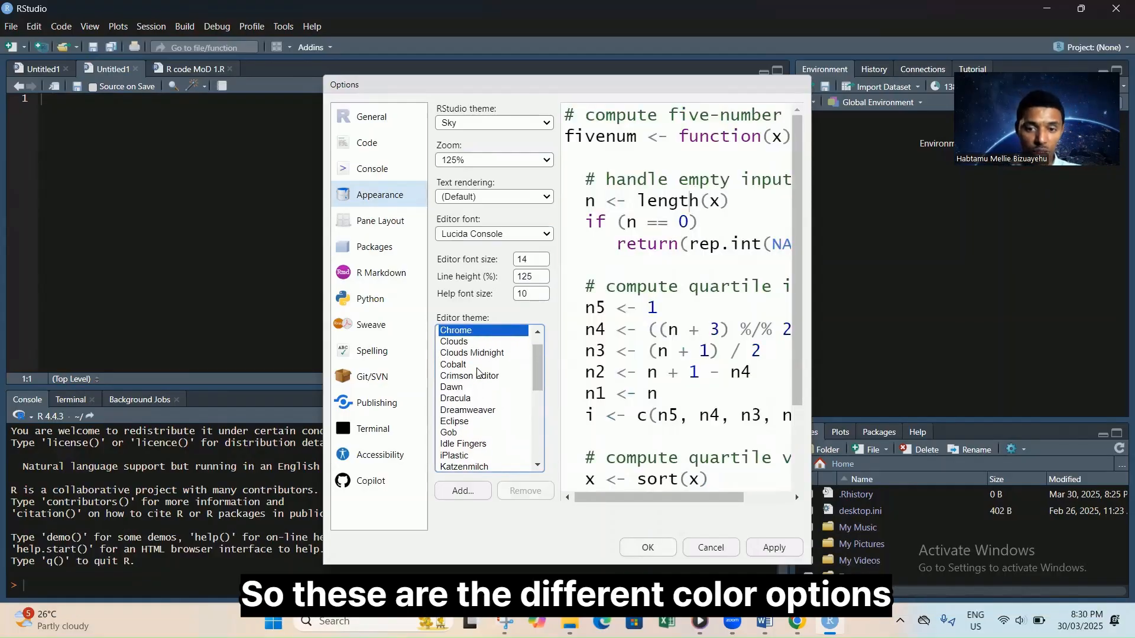
key(Down)
key(Down)
key(Down)
key(Down)
key(Down)
key(Down)
key(Down)
key(Down)
key(Down)
key(Down)
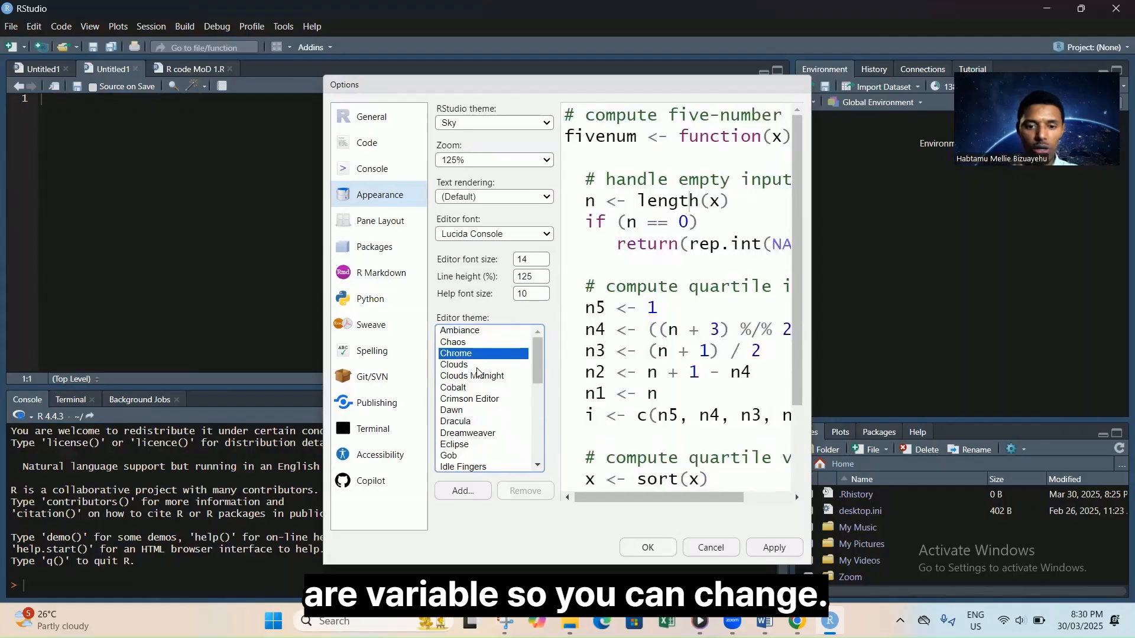
Preview themes from Merbivore through Xcode and back to Ambiance, then cancel the Options dialog.
key(Down)
key(Down)
key(Down)
key(Down)
key(Down)
key(Down)
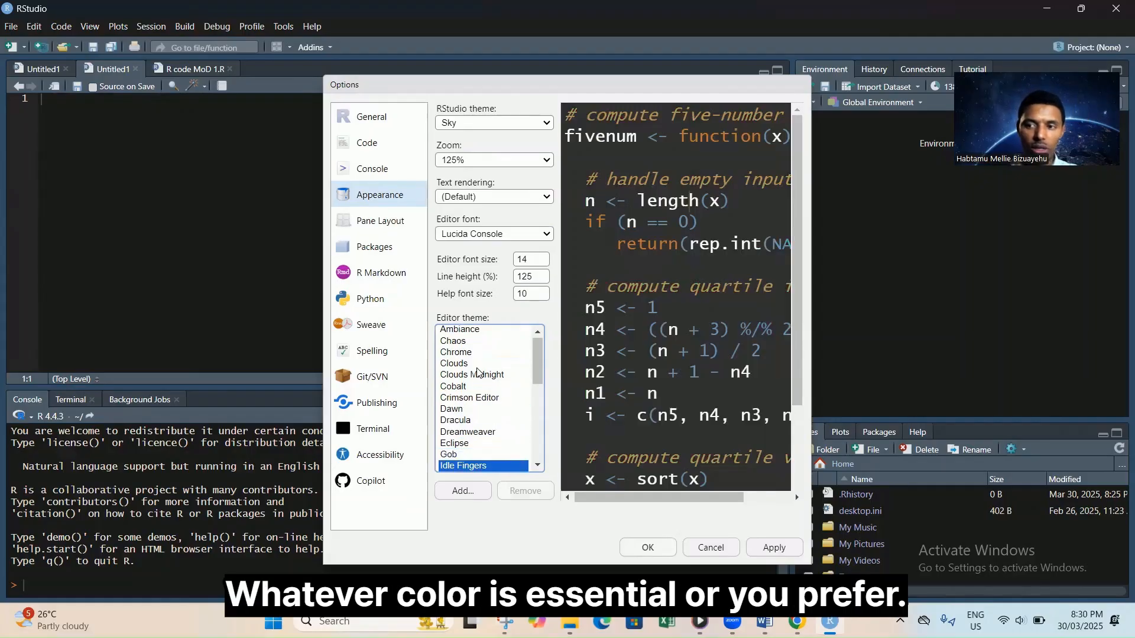
key(Down)
key(Down)
key(Down)
key(Down)
key(Down)
key(Down)
key(Down)
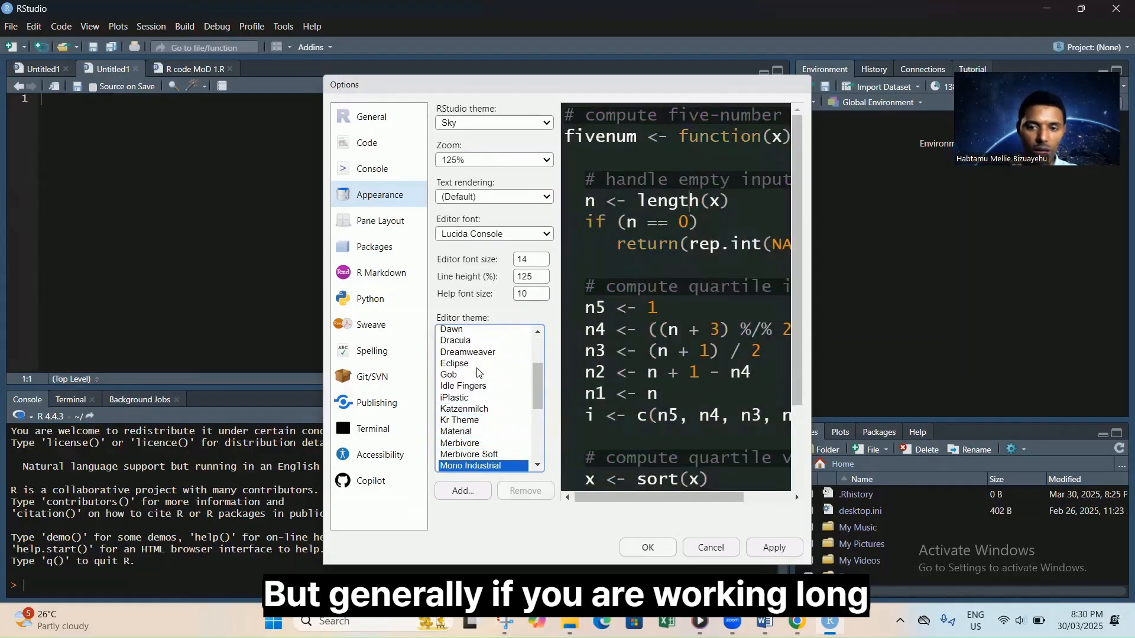
key(Down)
key(Down)
key(Down)
key(Down)
key(Down)
key(Down)
key(Down)
key(Down)
key(Down)
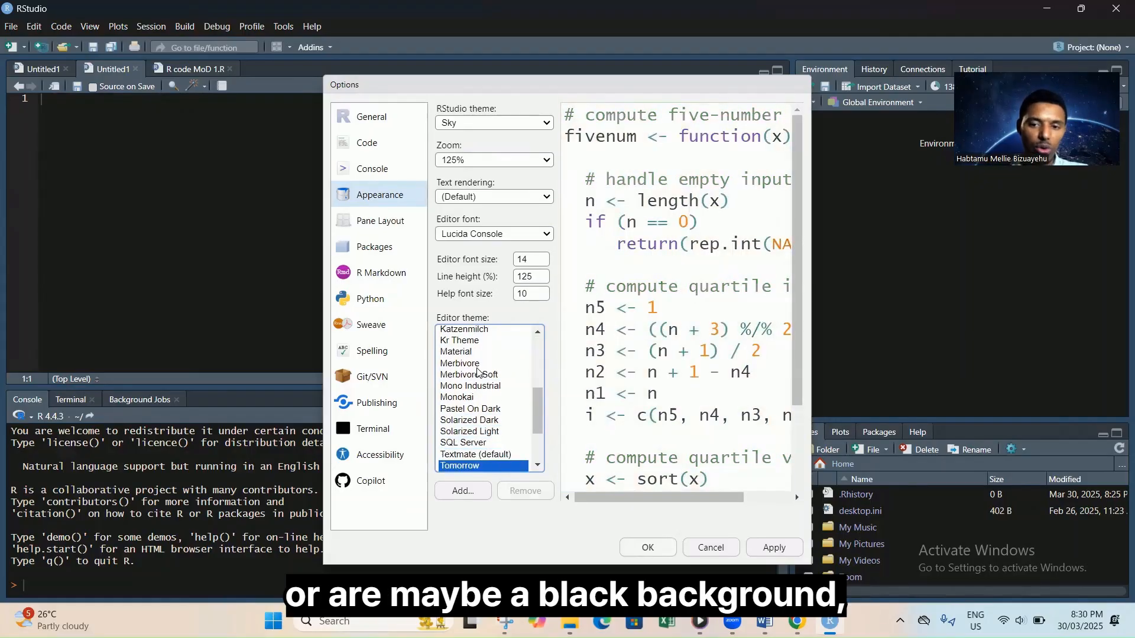
key(Up)
key(Up)
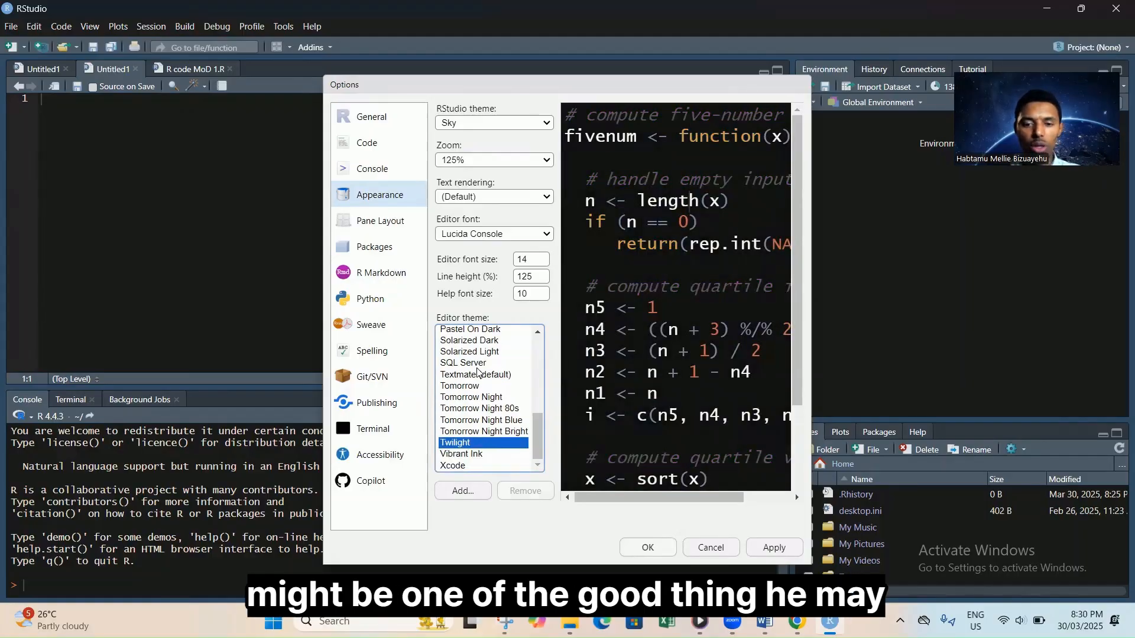
key(Up)
key(Up)
key(Up)
key(Up)
key(Up)
key(Up)
key(Up)
key(Up)
key(Up)
key(Up)
key(Up)
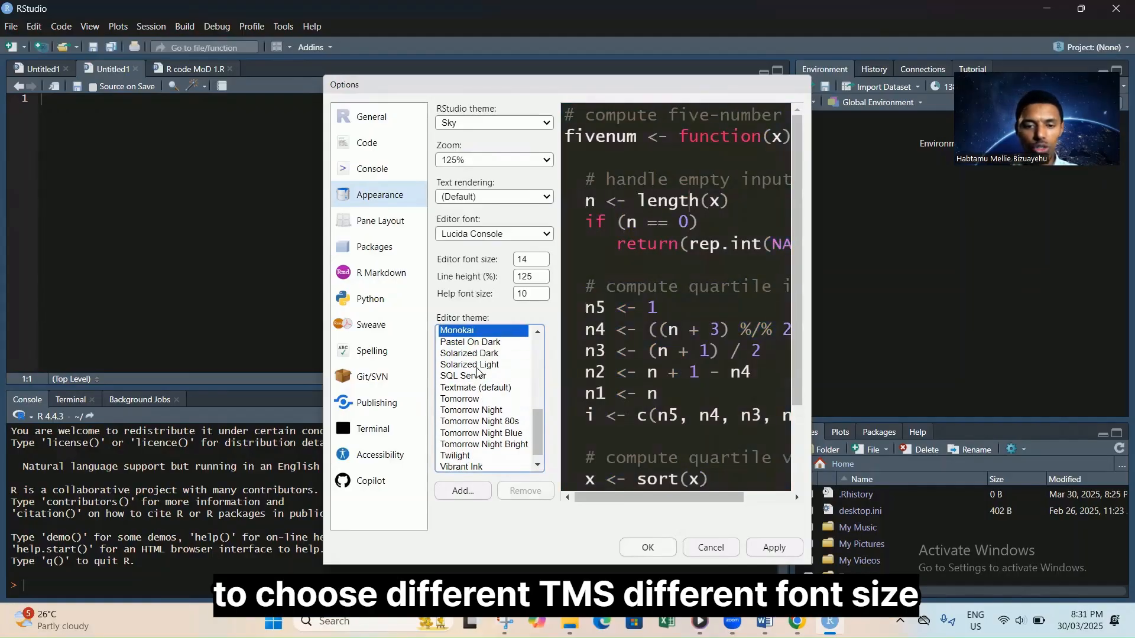
key(Up)
key(Up)
key(Up)
key(Up)
key(Up)
key(Up)
key(Up)
key(Up)
key(Up)
key(Up)
key(Up)
key(Up)
key(Up)
key(Up)
key(Up)
key(Up)
key(Up)
key(Up)
key(Up)
key(Up)
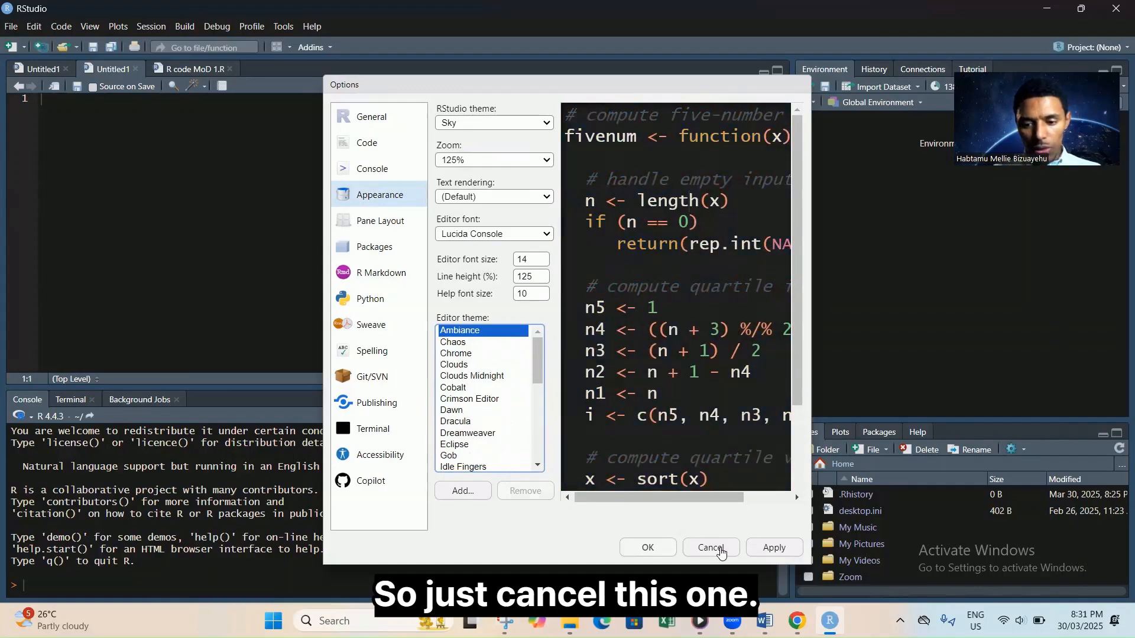
click(712, 547)
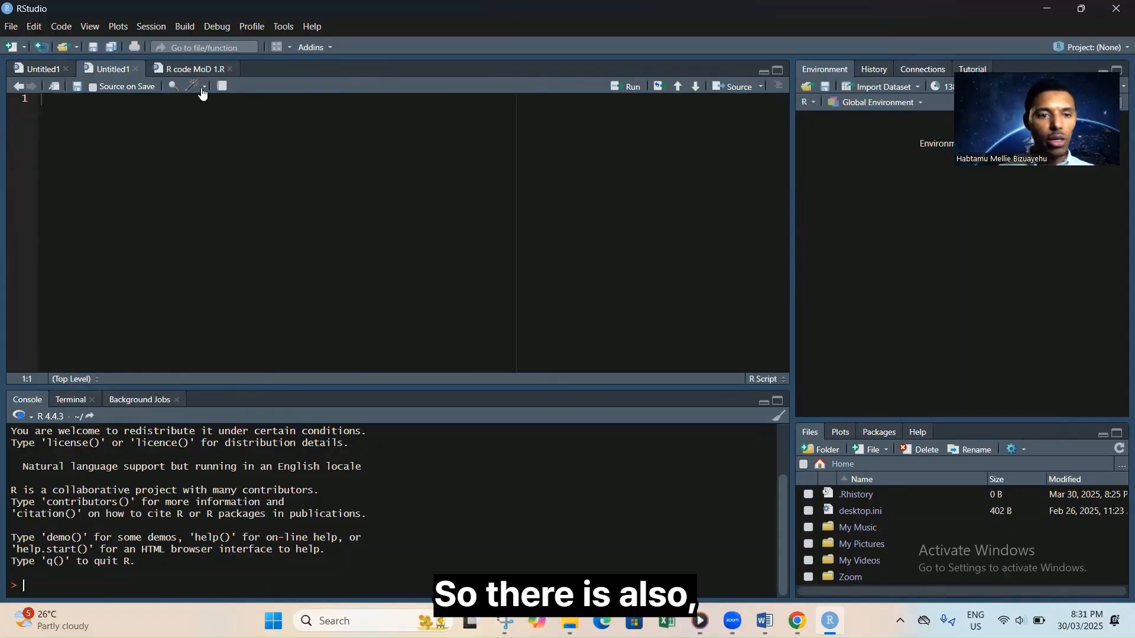
Switch the source editor to the R code MoD 1.R tab.
click(200, 70)
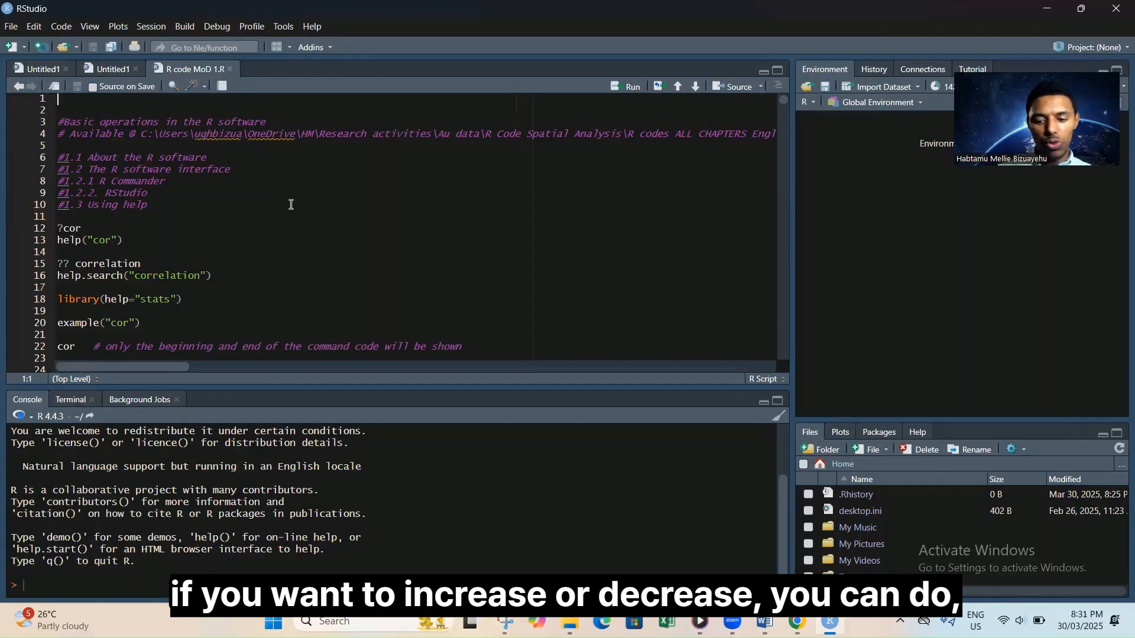
Zoom the interface in three steps, back out two, and move down the script to line 75.
key(ctrl+equal)
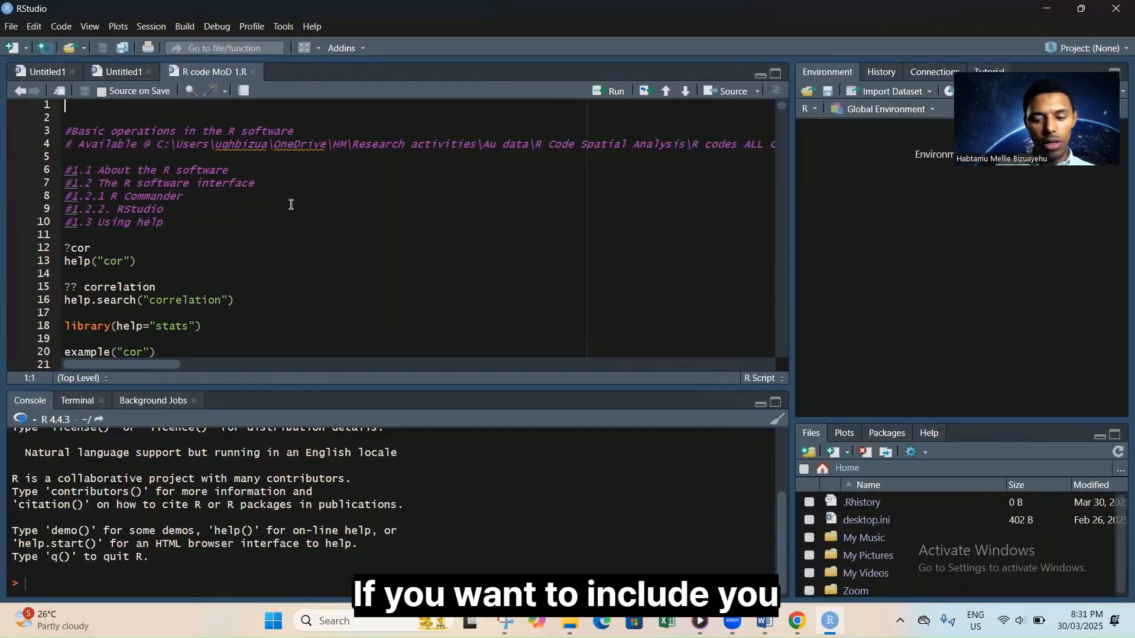
key(ctrl+equal)
key(ctrl+equal)
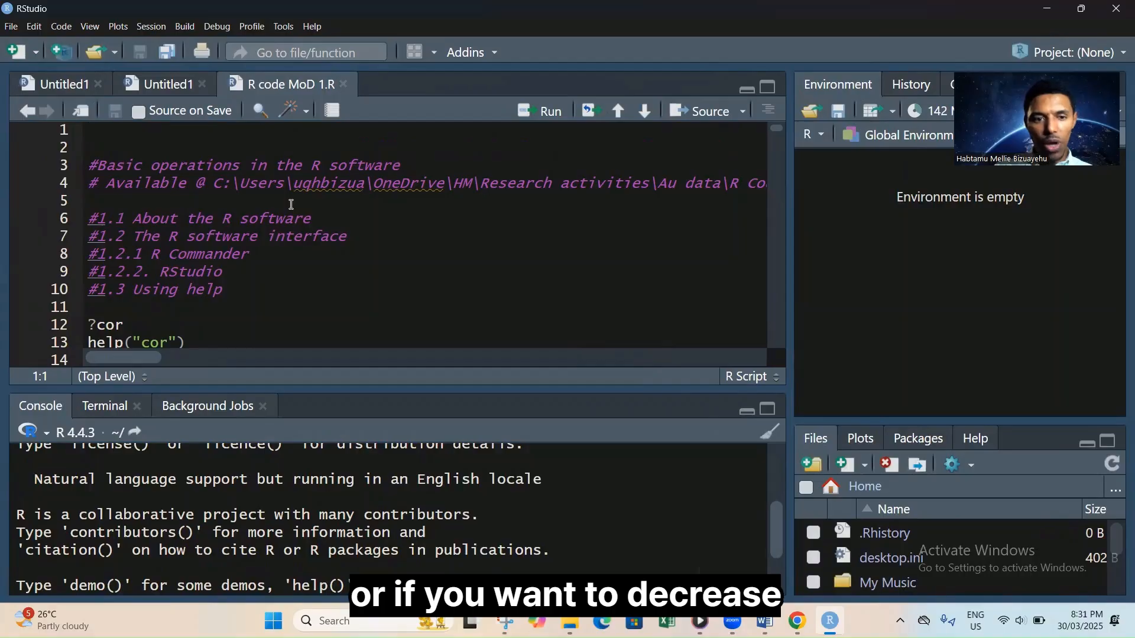
key(ctrl+equal)
key(ctrl+minus)
key(ctrl+minus)
key(ctrl+minus)
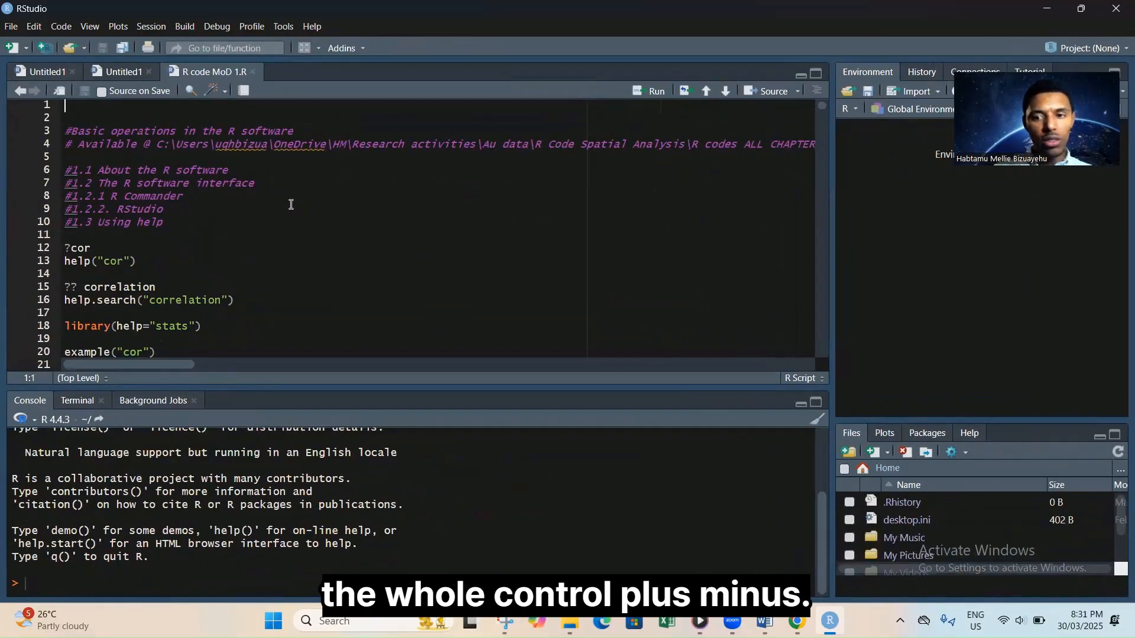
key(ctrl+minus)
key(ctrl+minus)
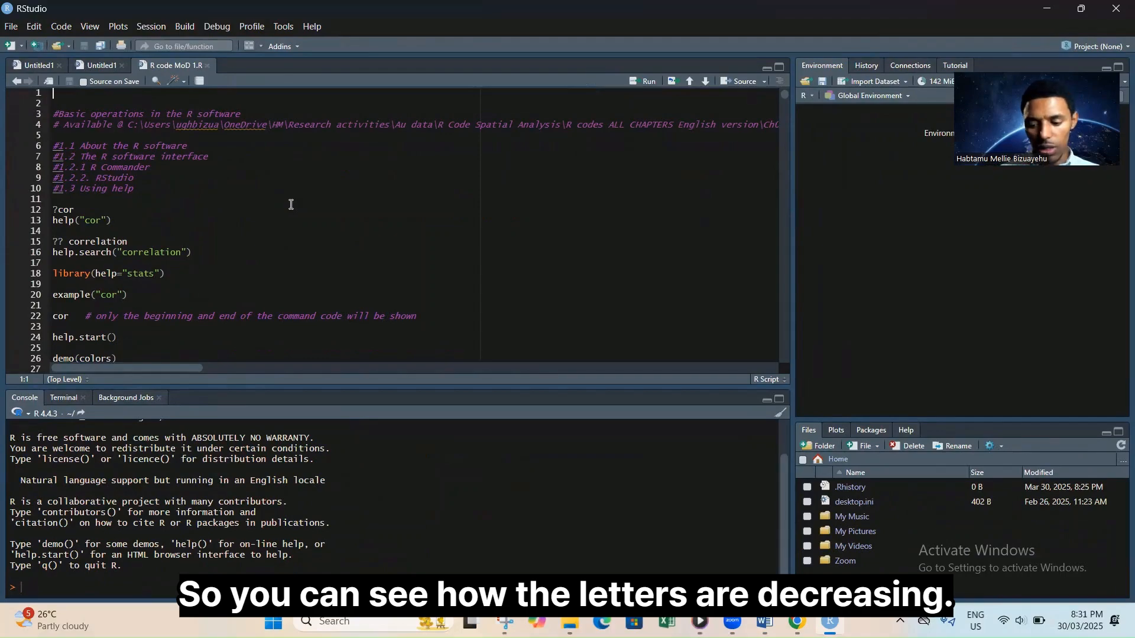
key(Down)
key(Down)
key(Down)
key(Down)
key(Down)
key(Down)
key(Down)
key(Down)
key(Down)
key(Down)
key(Down)
key(Down)
key(Down)
key(Down)
key(Down)
key(Down)
key(Down)
key(Down)
key(Down)
key(Down)
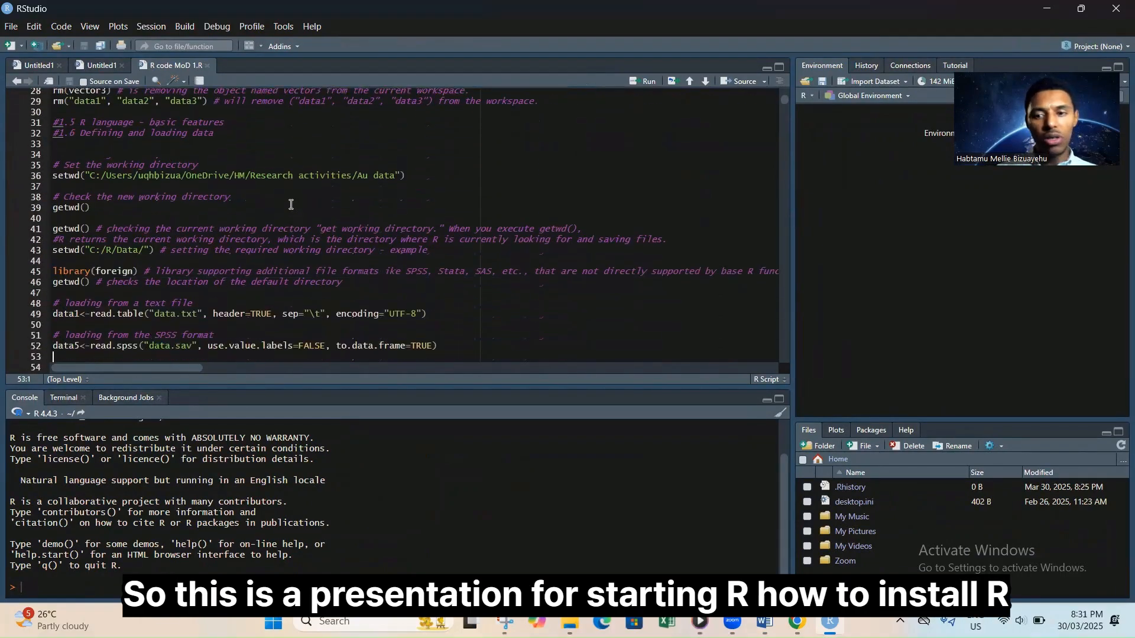
key(Down)
key(Down)
key(Down)
key(Down)
key(Down)
key(Down)
key(Down)
key(Down)
key(Down)
key(Down)
key(Down)
key(Down)
key(Down)
key(Down)
key(Down)
key(Down)
key(Down)
key(Down)
key(Down)
key(Down)
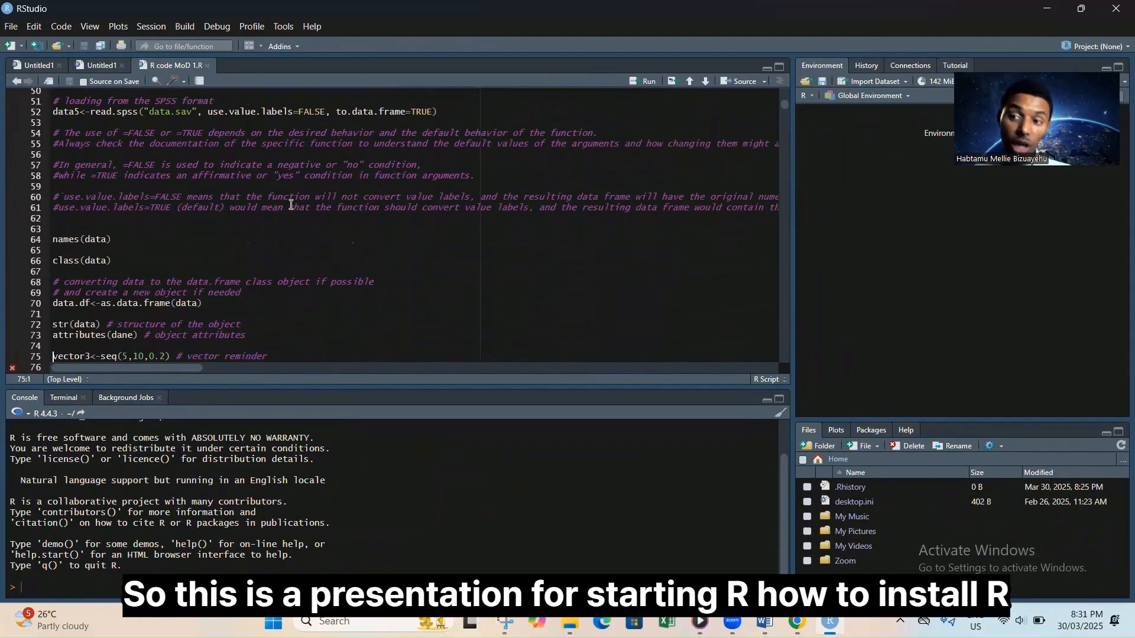